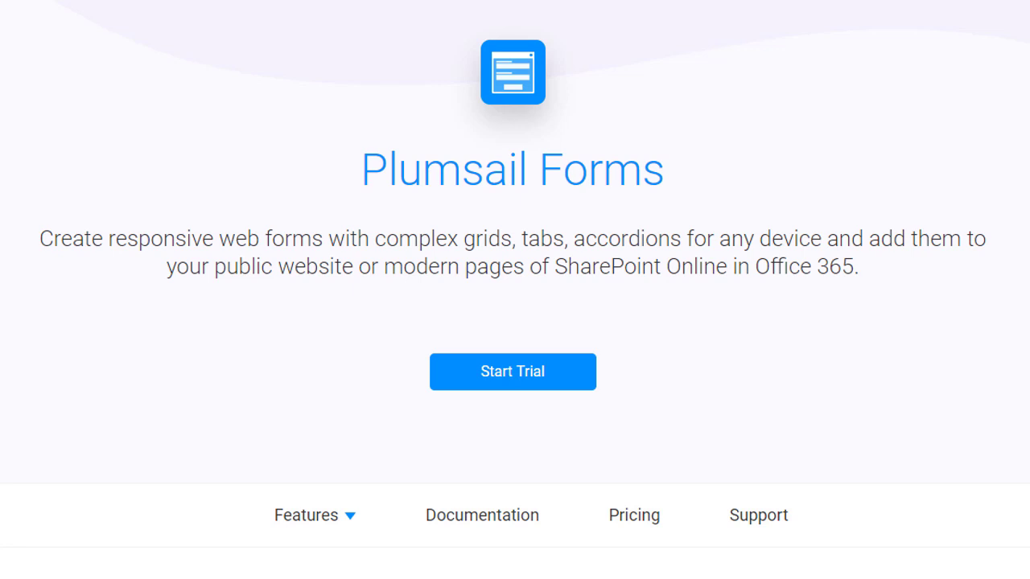
- Start a Plumsail Forms trial and register with the user's full name, e-mail and a confirmed password
click(533, 373)
click(500, 222)
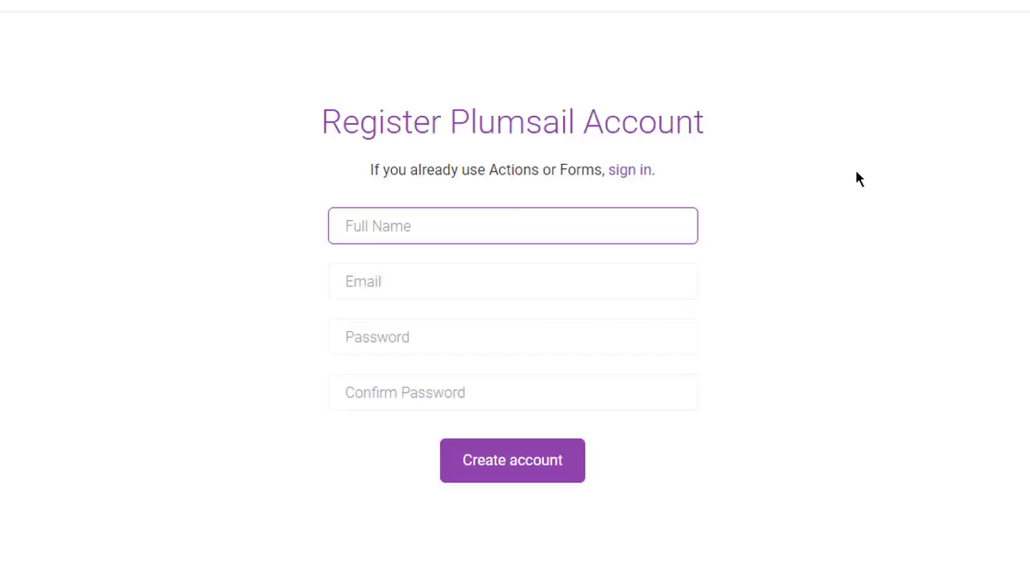
key(Tab)
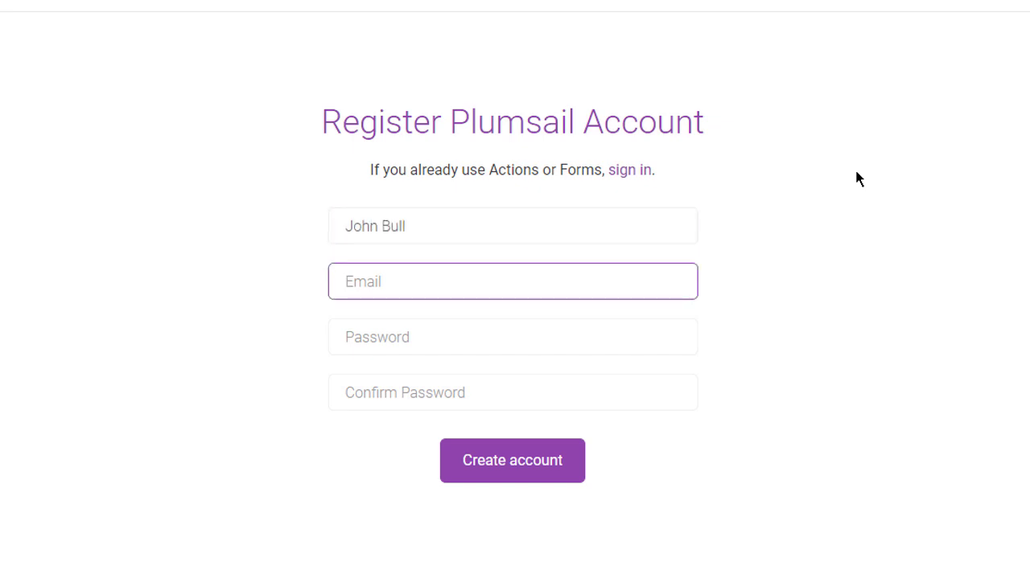
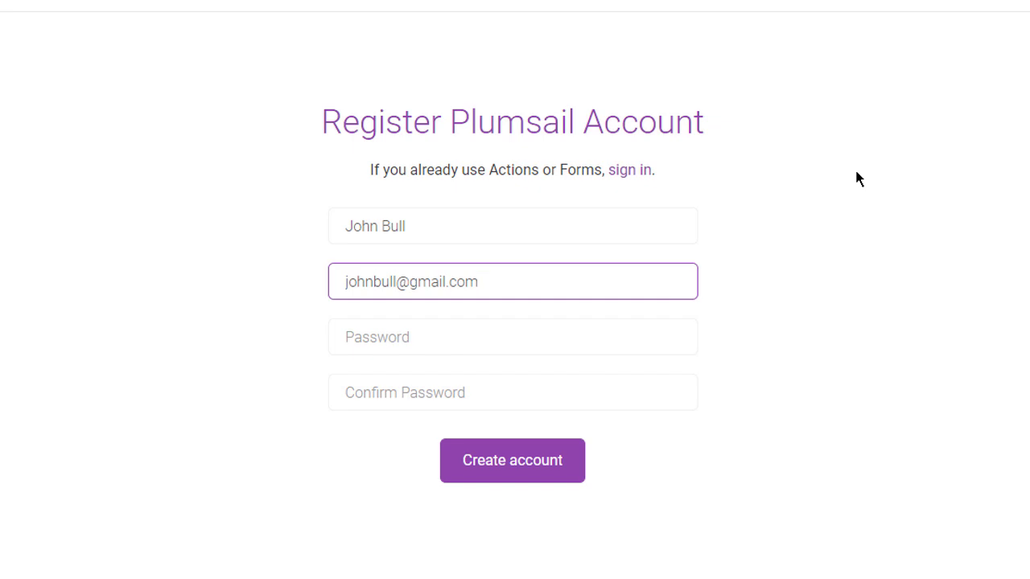
key(Tab)
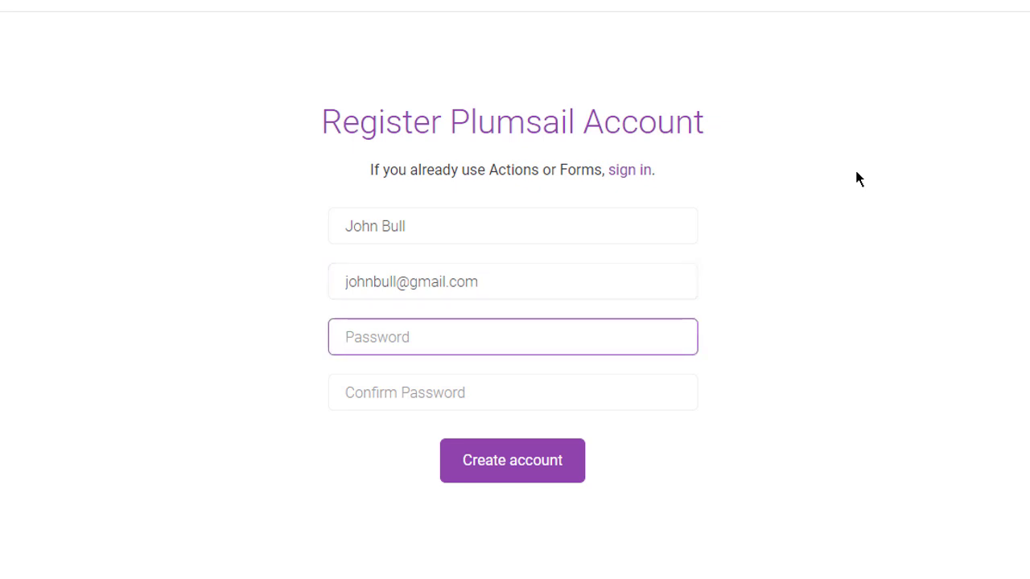
key(Tab)
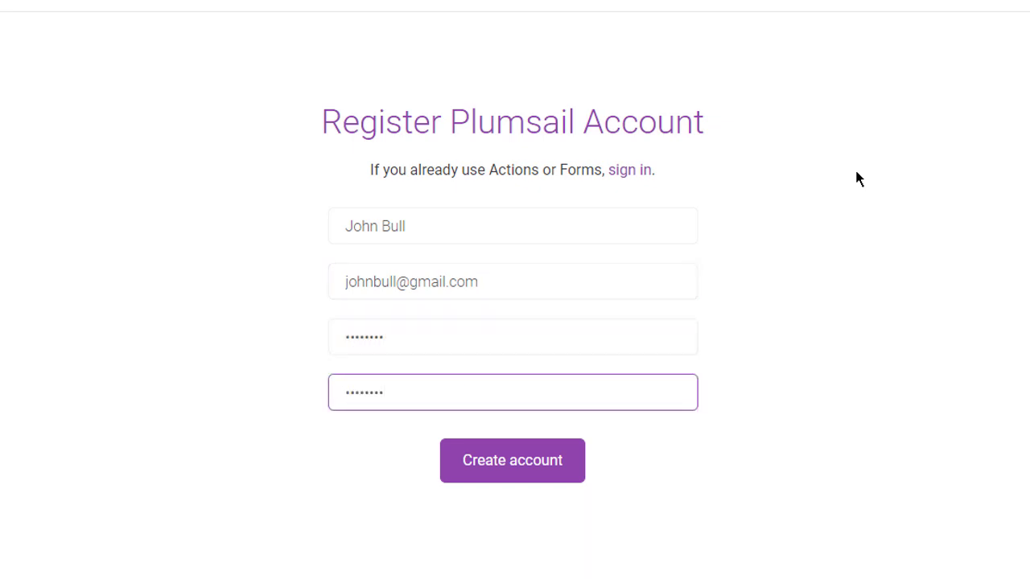
click(547, 454)
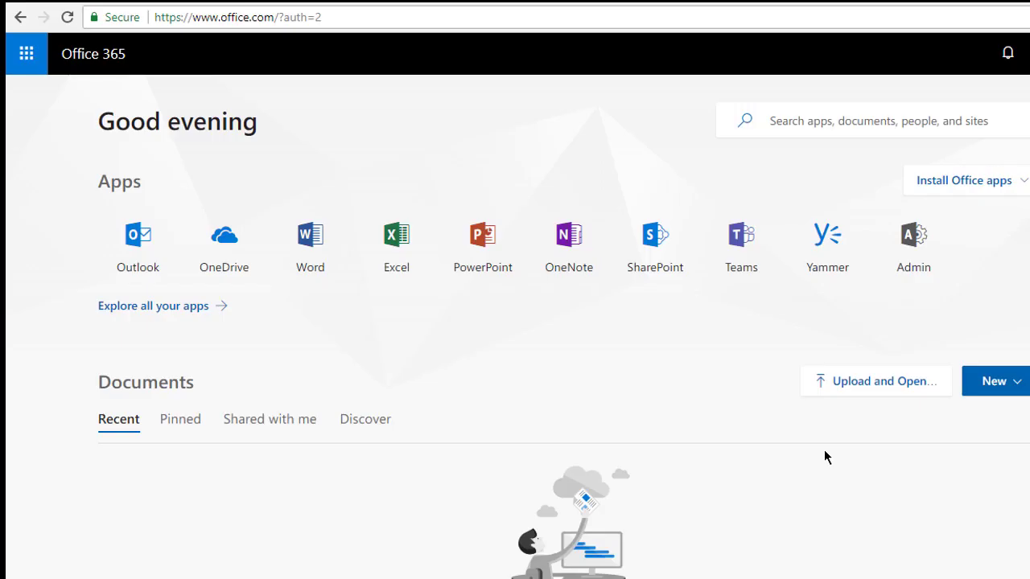
- Go to the Office 365 admin center from the app launcher and reveal the Admin centers list
click(32, 69)
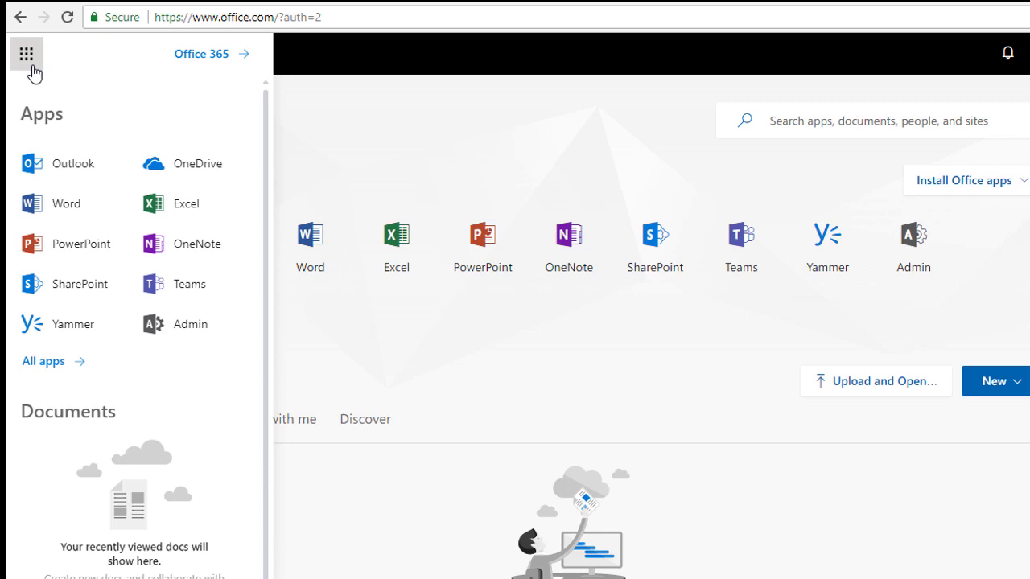
click(199, 323)
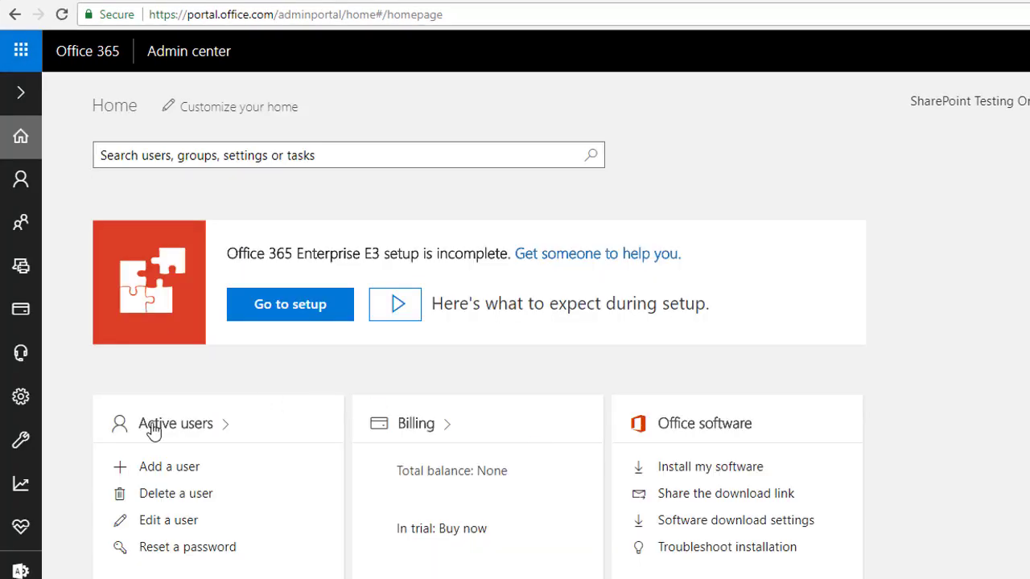
mouse_move(20, 568)
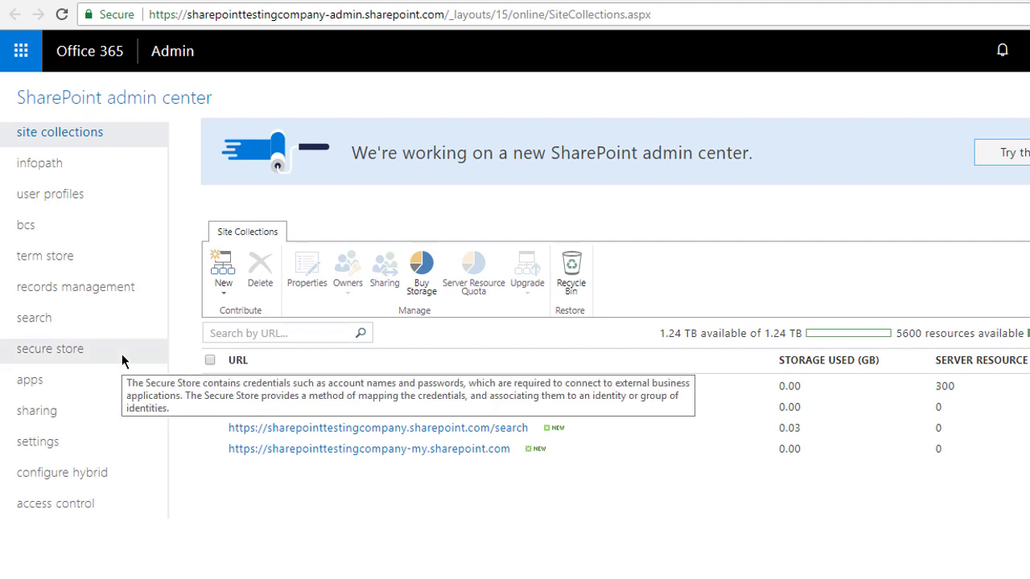
- Under apps > App Catalog, create a new catalog site titled 'apps' with English language
click(100, 383)
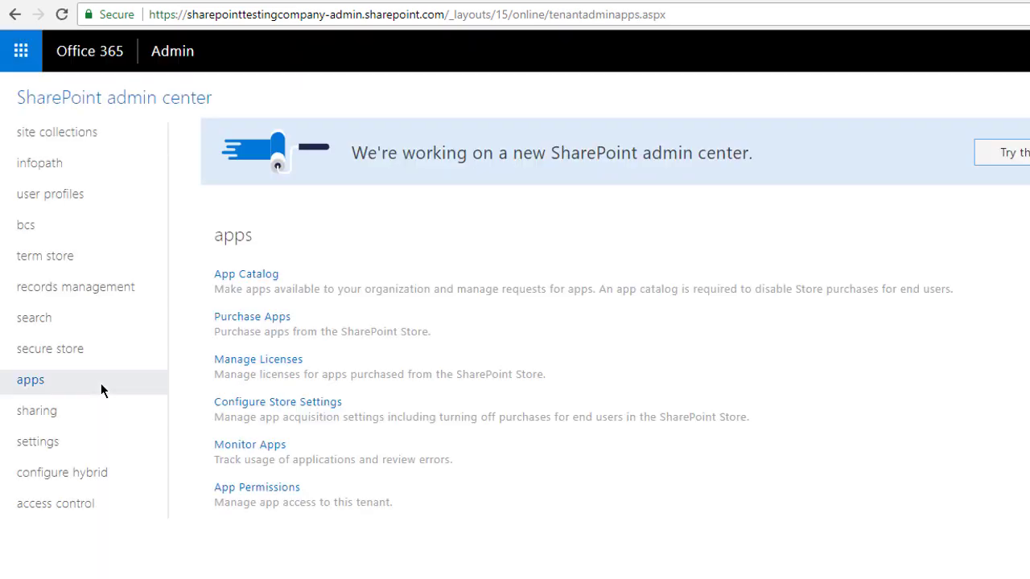
click(268, 276)
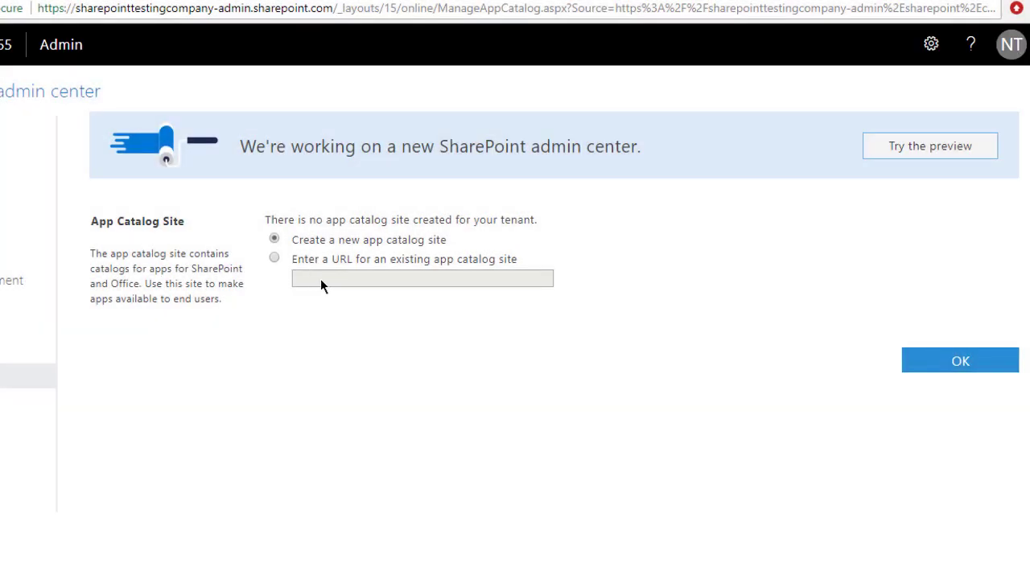
click(959, 360)
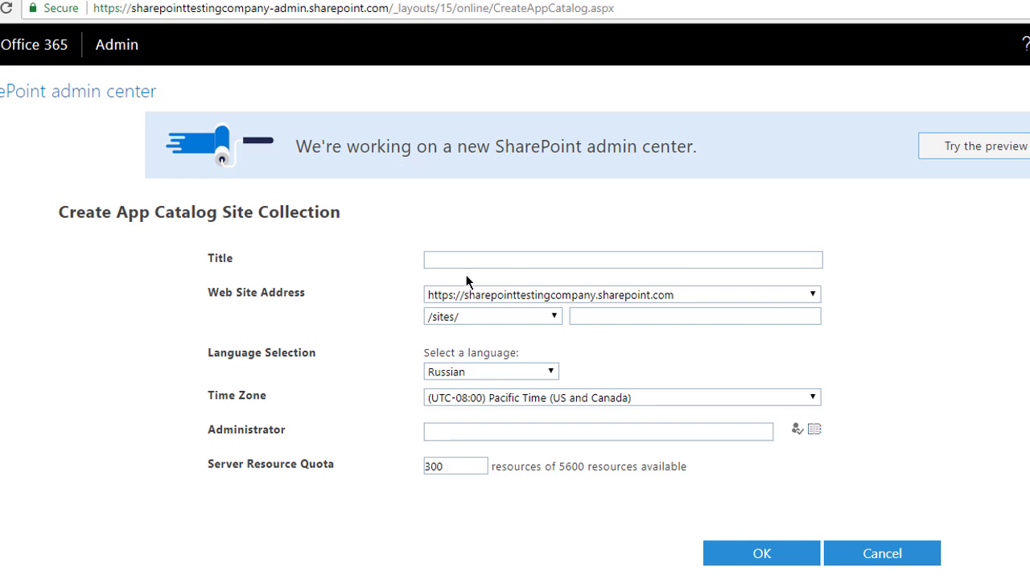
click(487, 259)
text(apps)
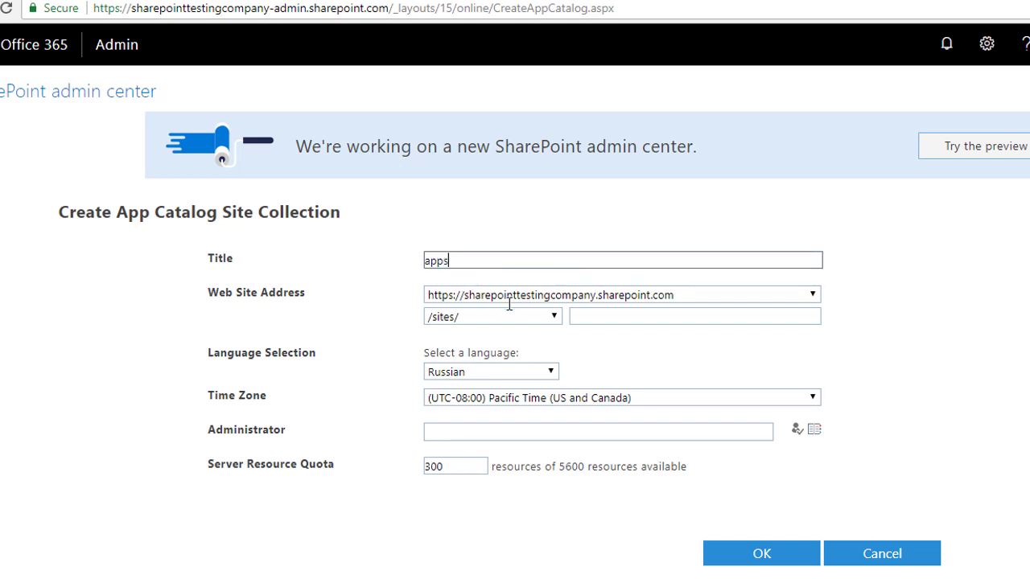
click(619, 314)
text(apps)
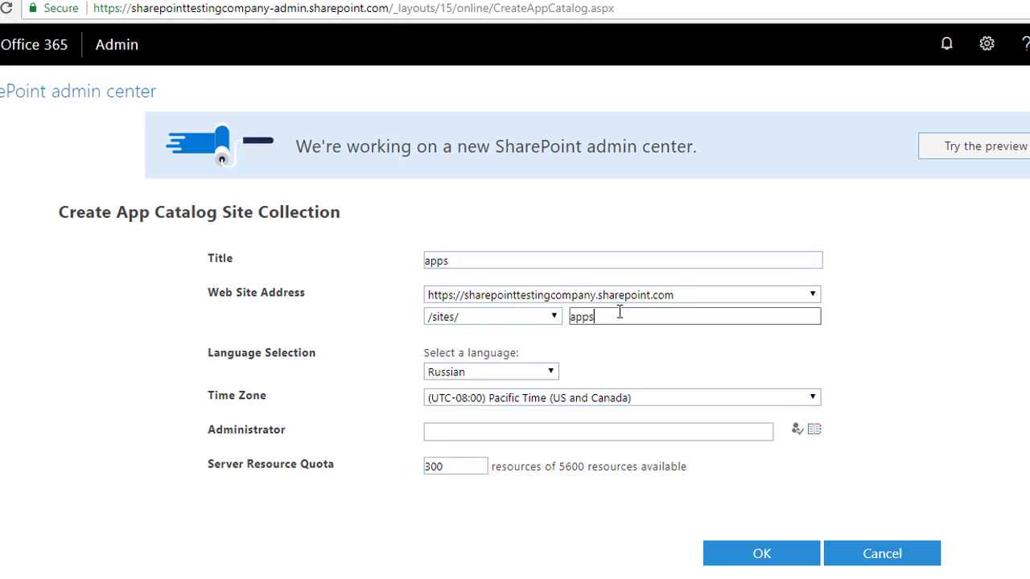
click(552, 371)
key(e)
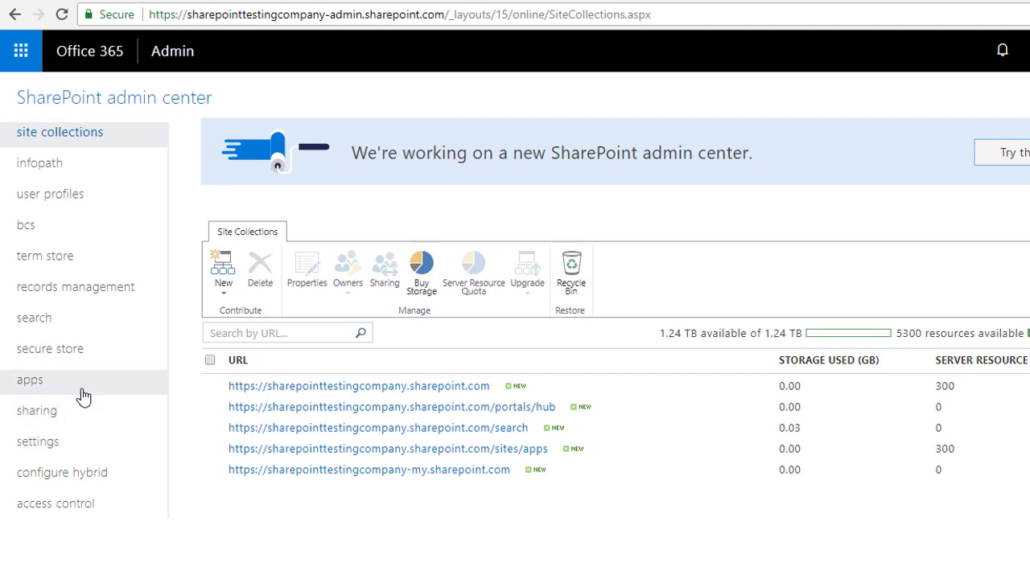
- Deploy the Plumsail Form package from the app catalog's Apps for SharePoint library to all sites
click(82, 394)
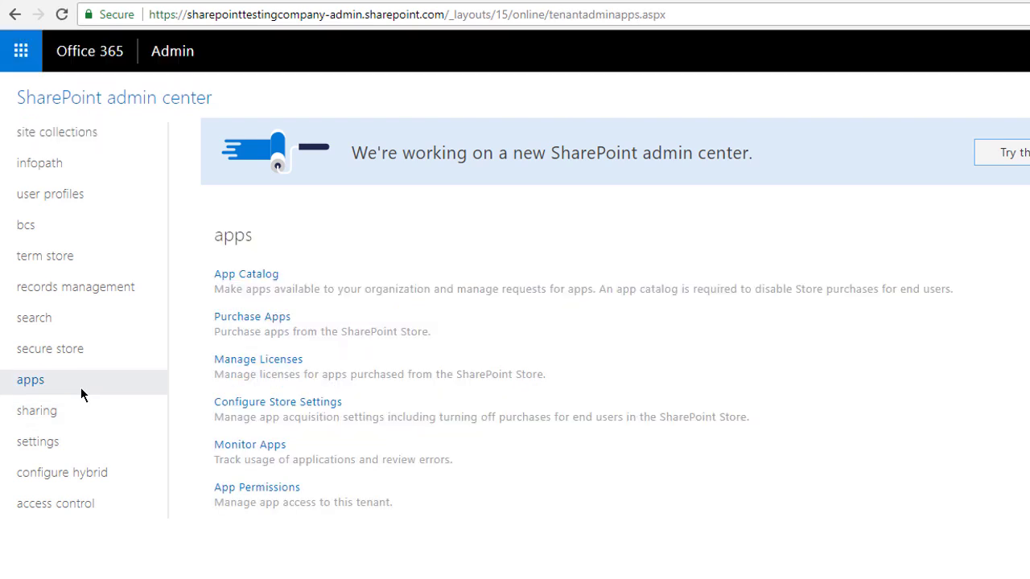
click(234, 276)
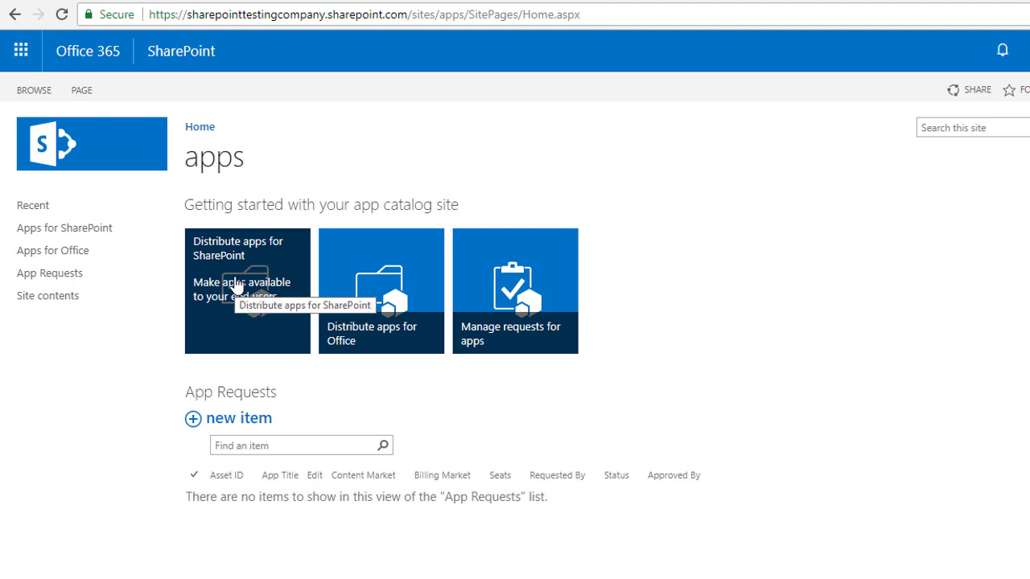
click(236, 288)
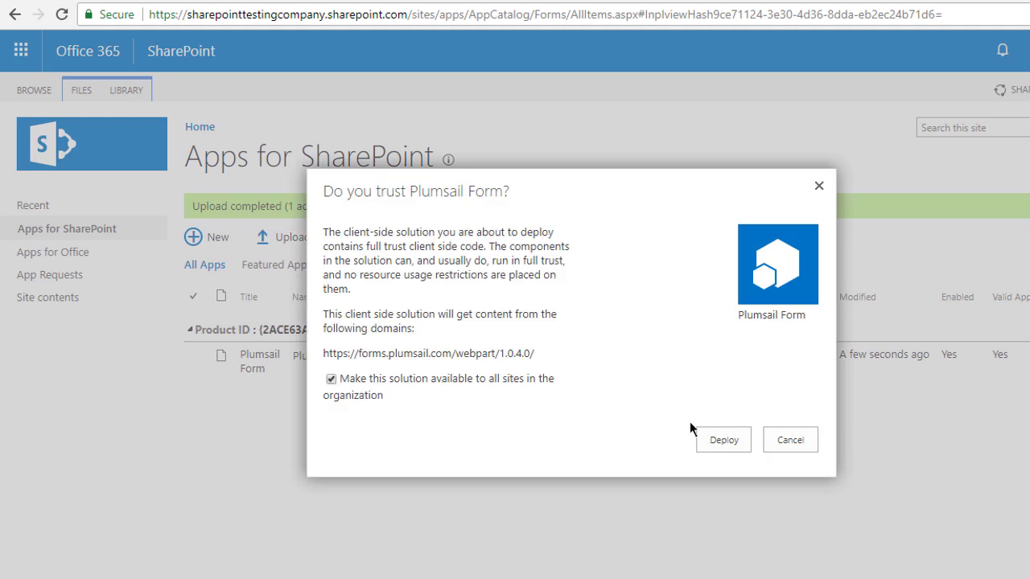
click(723, 440)
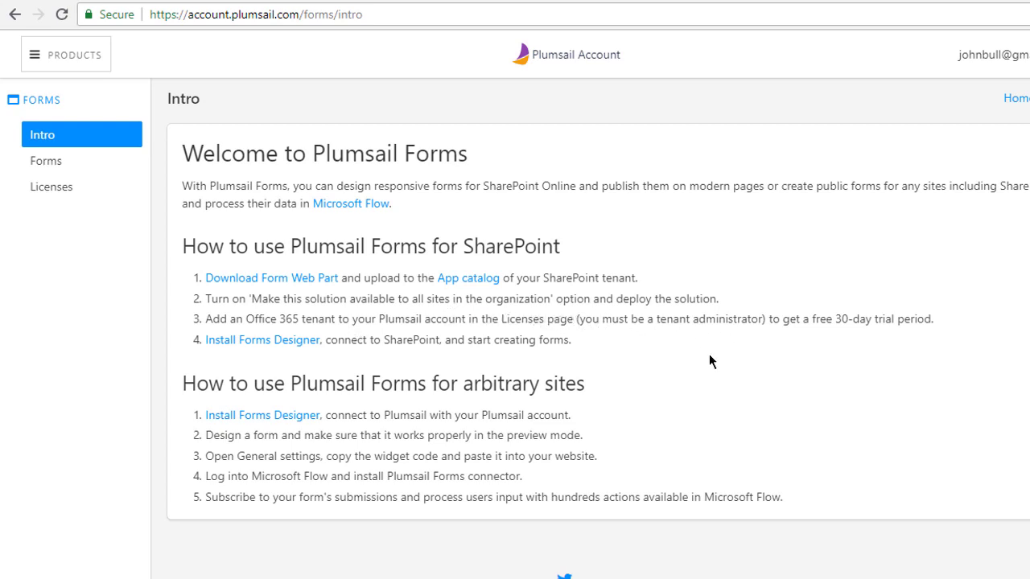
- On the Licenses page, add the tenant sharepointtestingcompany.sharepoint.com
click(74, 193)
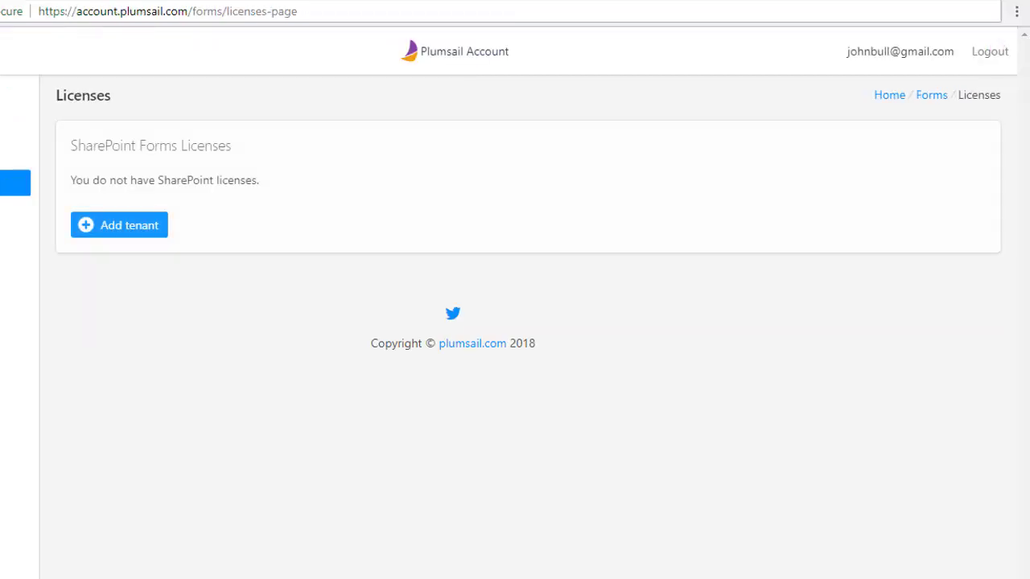
click(102, 228)
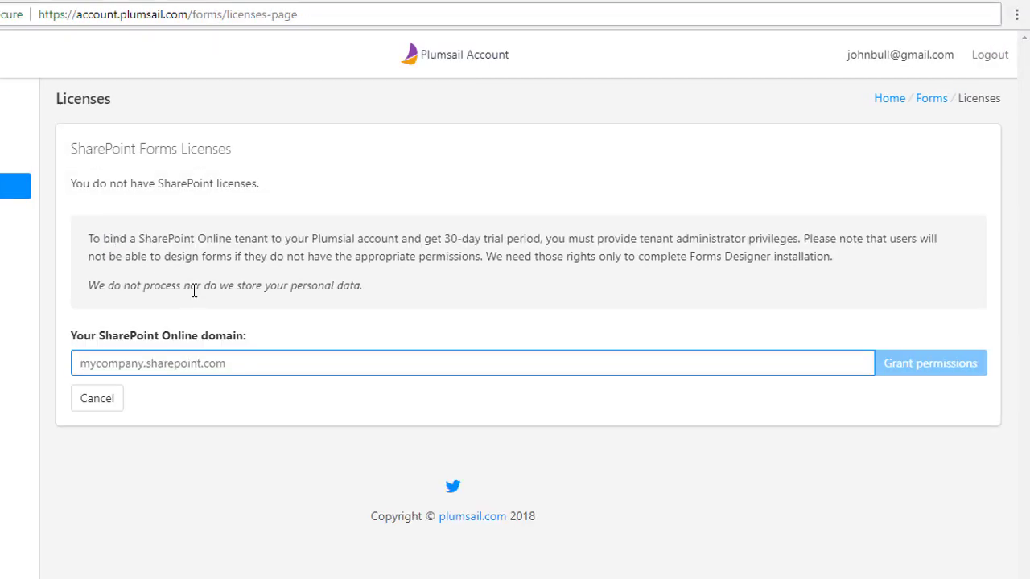
text(sharepointt)
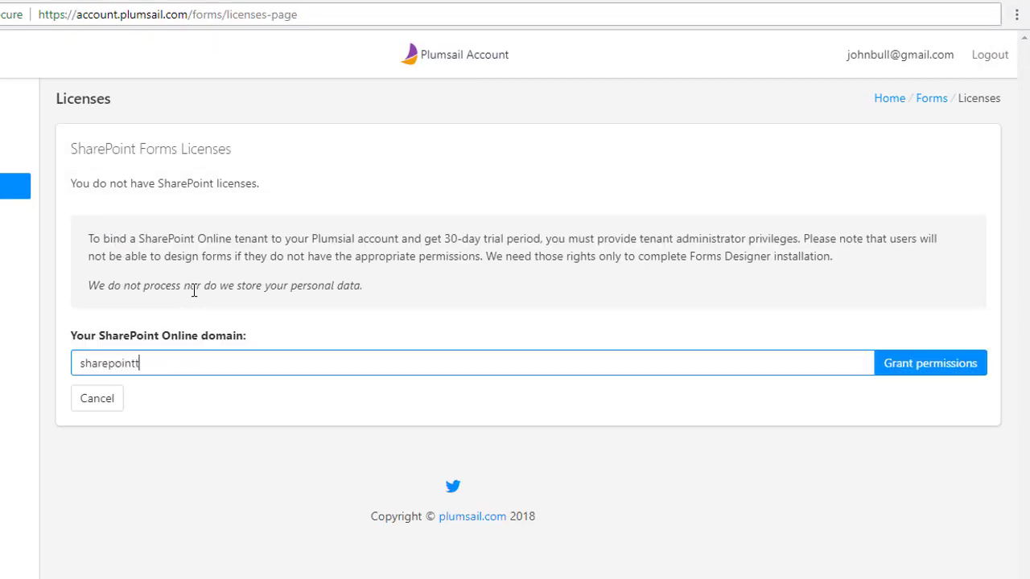
text(estingcompany.)
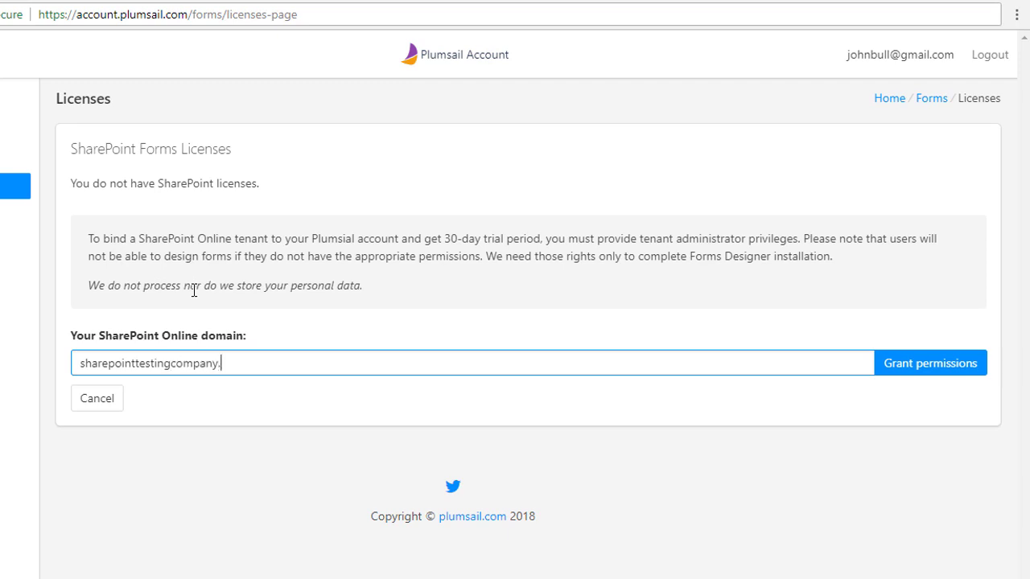
text(sharepoint.com)
- Grant Plumsail Forms its requested permissions using the tenant administrator account
click(917, 363)
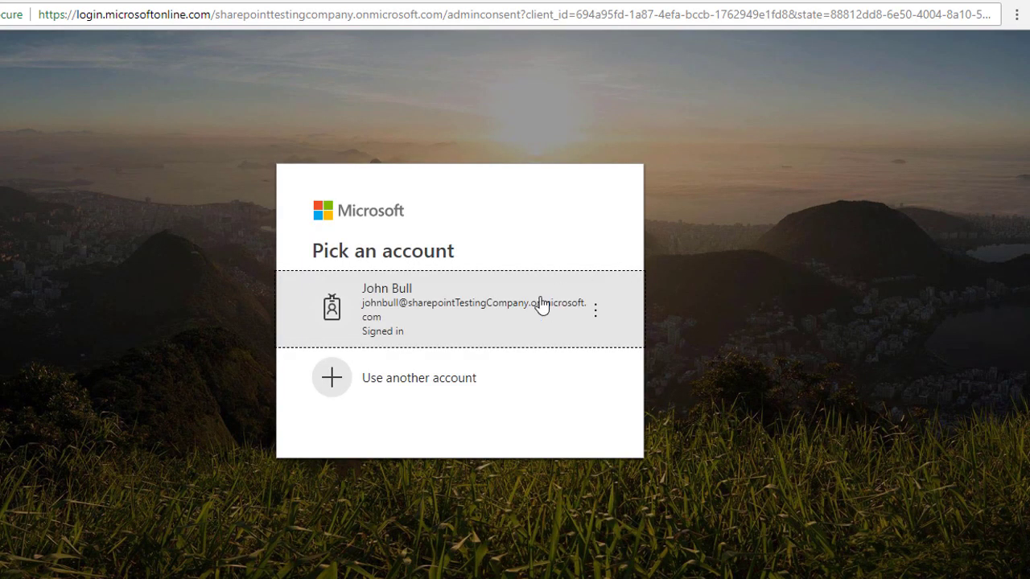
click(502, 323)
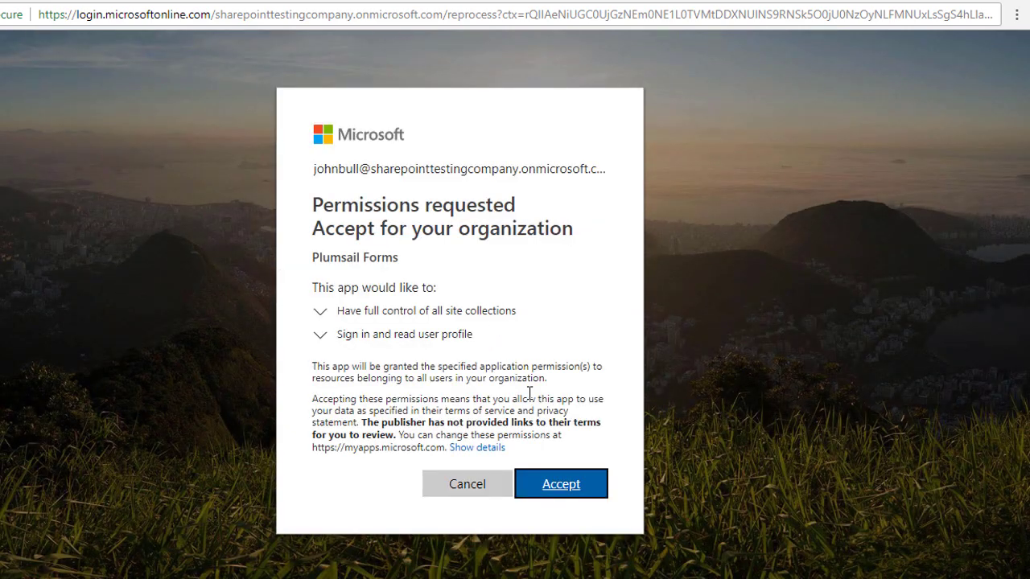
click(556, 497)
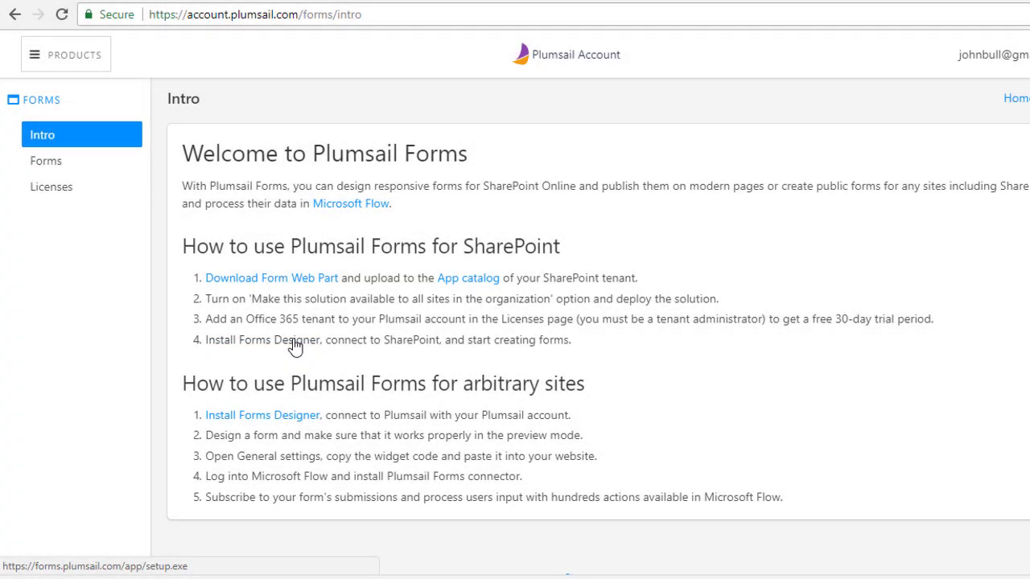
- Download Forms Designer, then sign in via the testsite SharePoint address and choose Example List
click(292, 342)
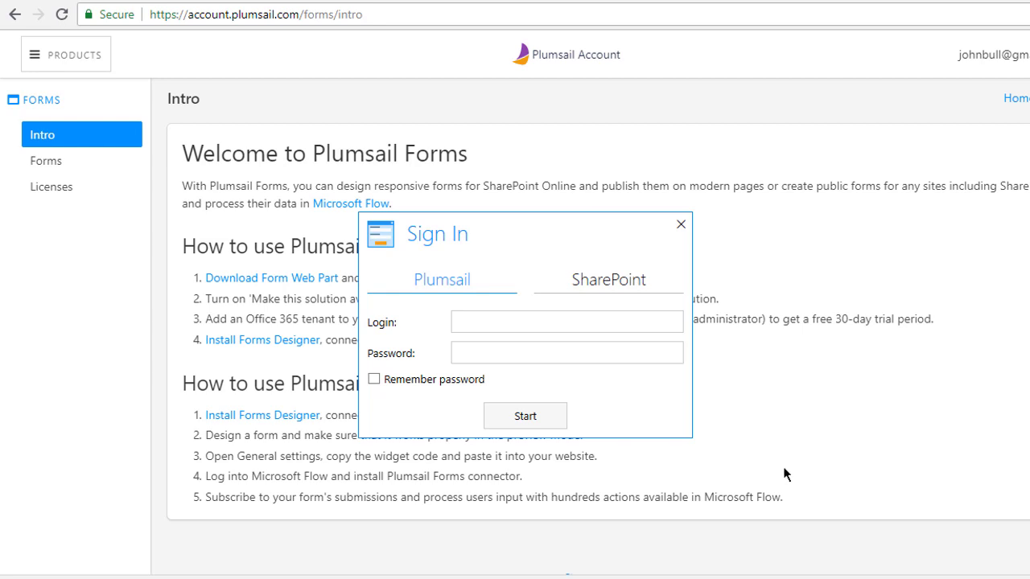
click(618, 283)
click(502, 323)
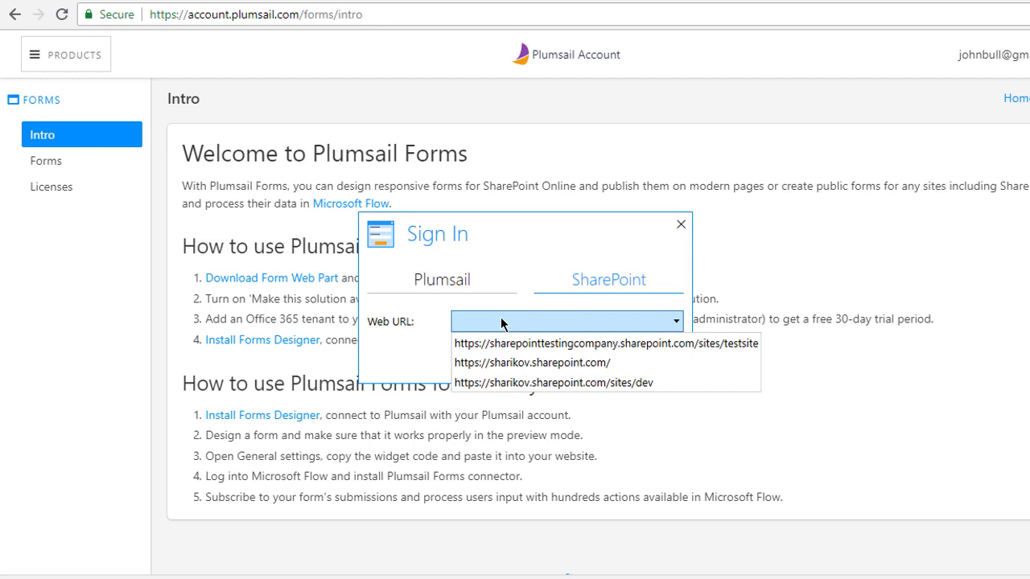
click(499, 344)
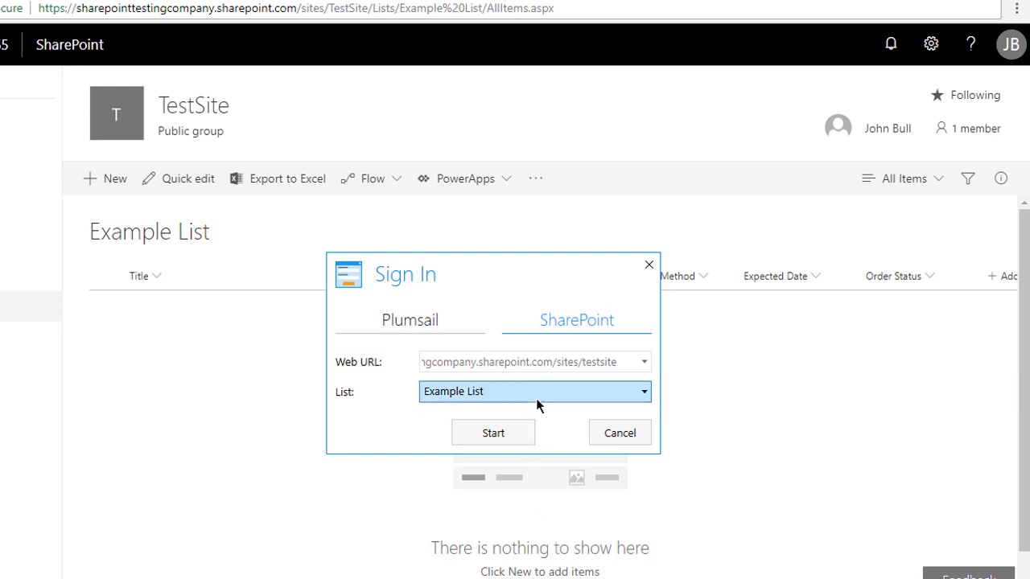
click(513, 394)
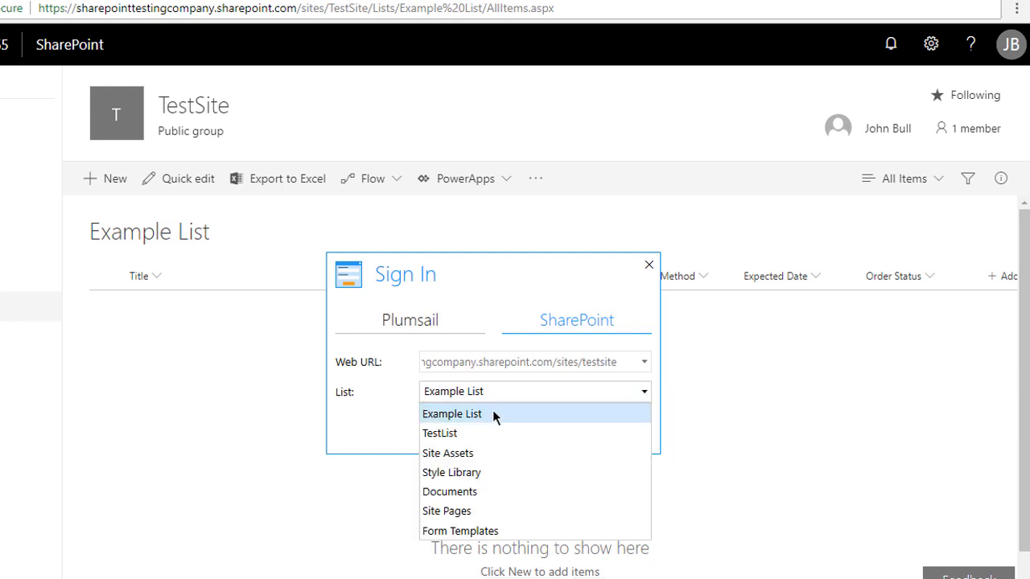
click(494, 414)
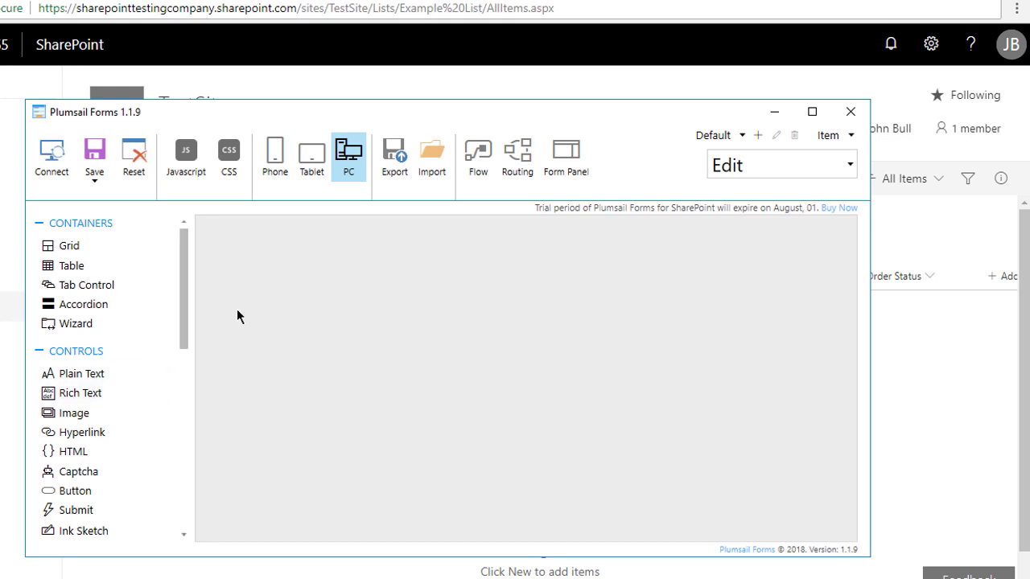
- Place Title, Client and Order Number on the maximized form and set Title's width to 12
click(808, 118)
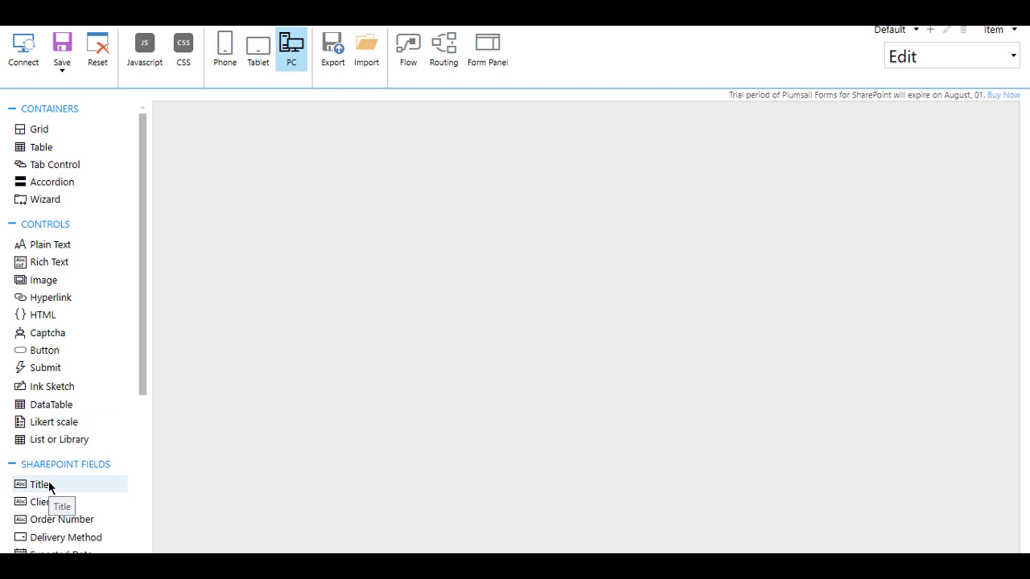
drag(48, 483, 334, 169)
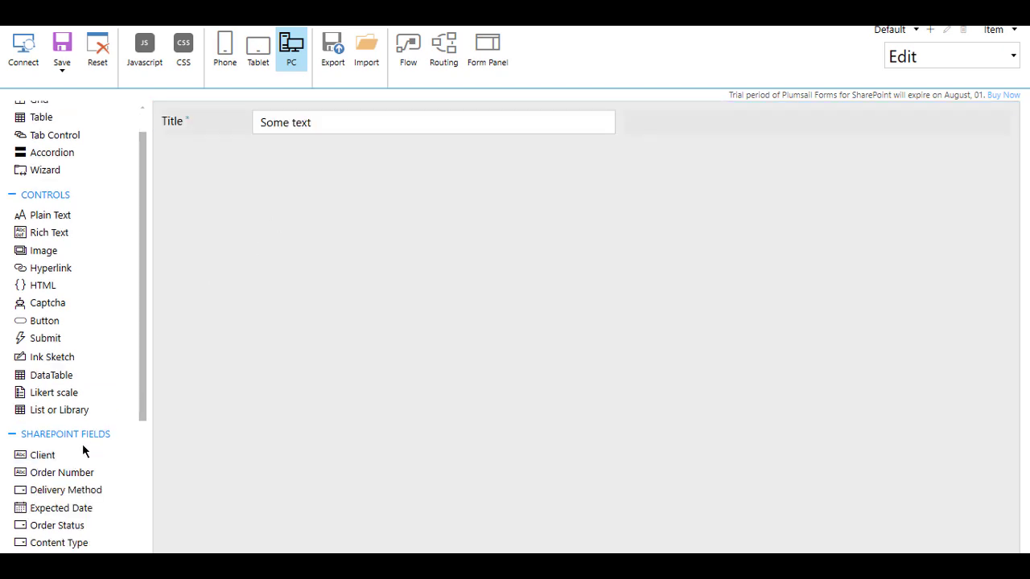
drag(50, 455, 299, 251)
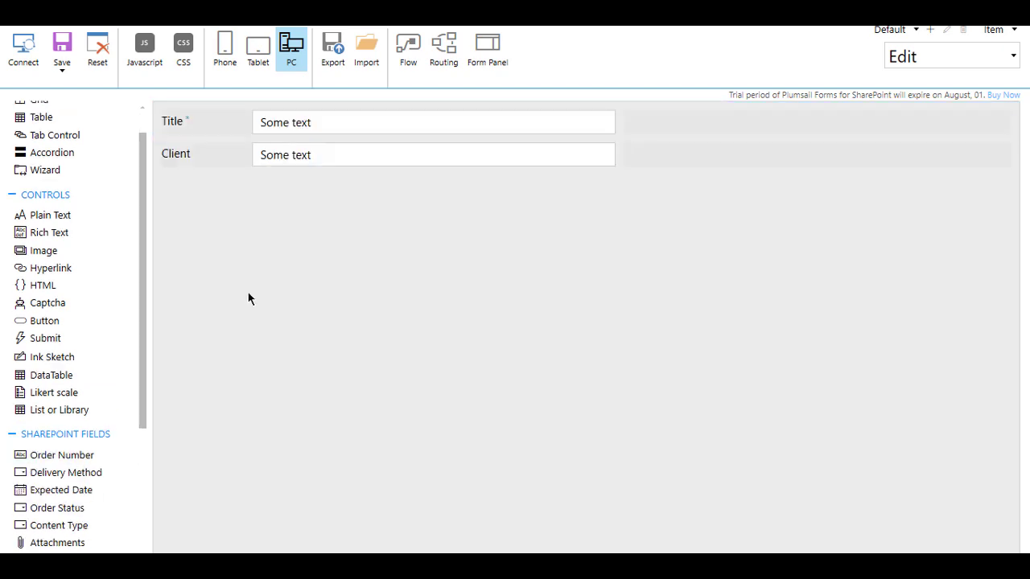
drag(85, 455, 357, 238)
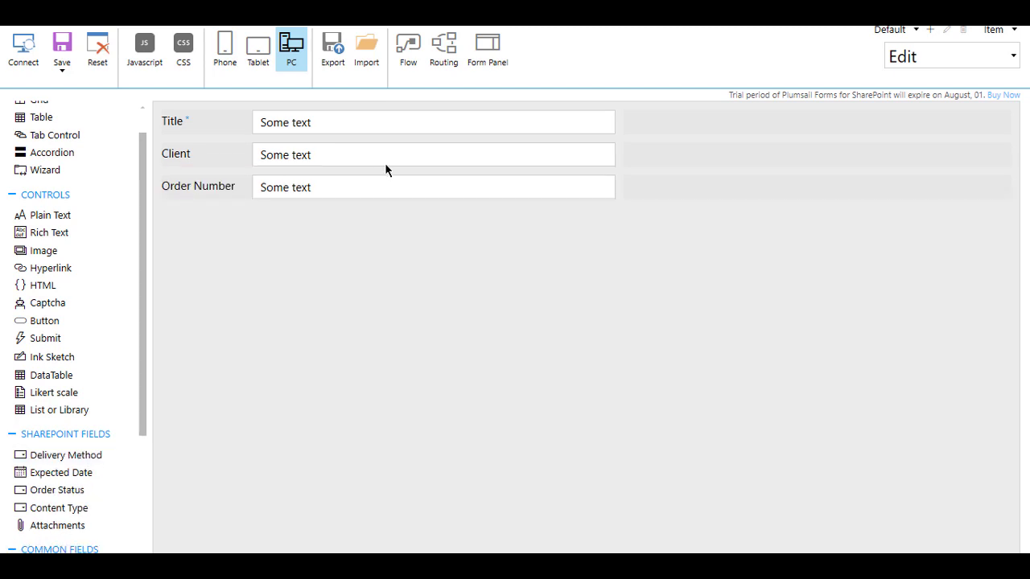
click(397, 125)
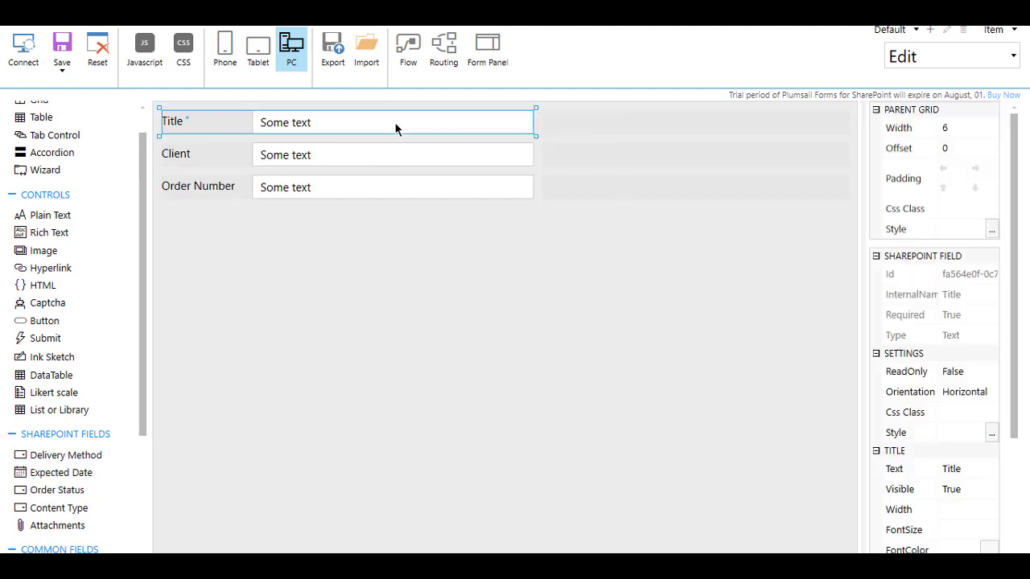
click(962, 130)
key(BackSpace)
text(12)
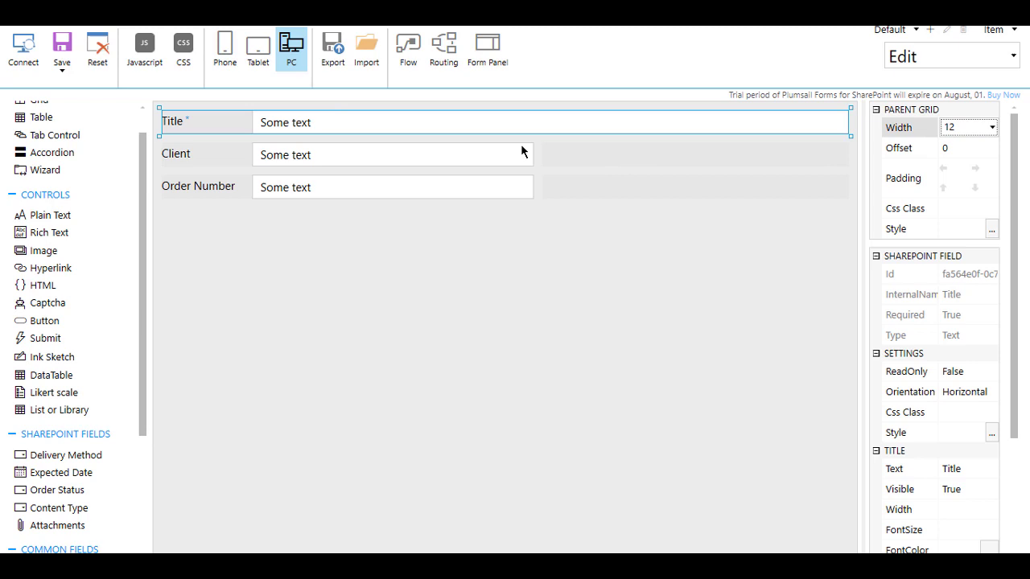
- Put Order Number beside Client and add a tab control whose first tab is 'Shipment Details'
click(511, 155)
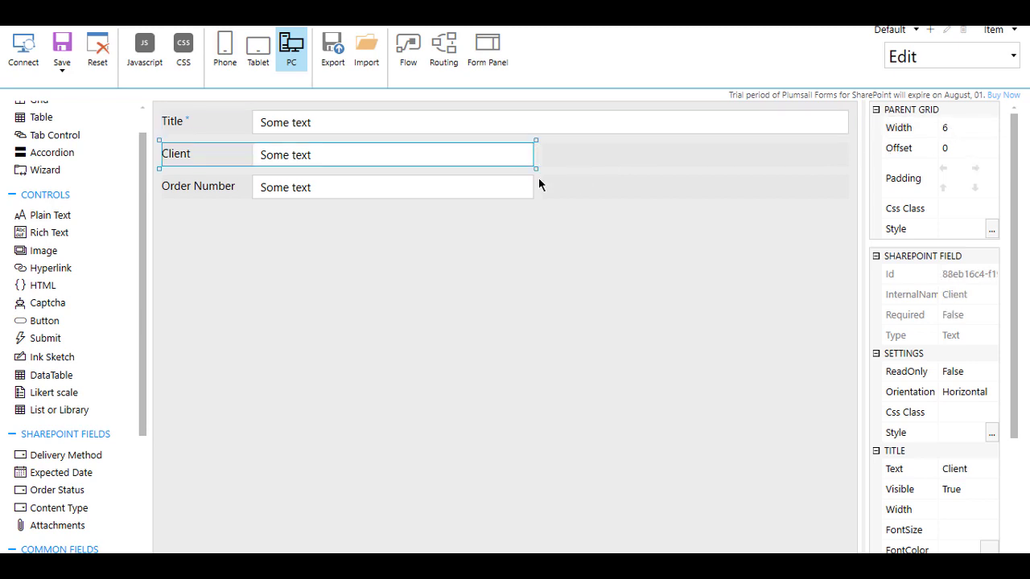
drag(463, 186, 663, 159)
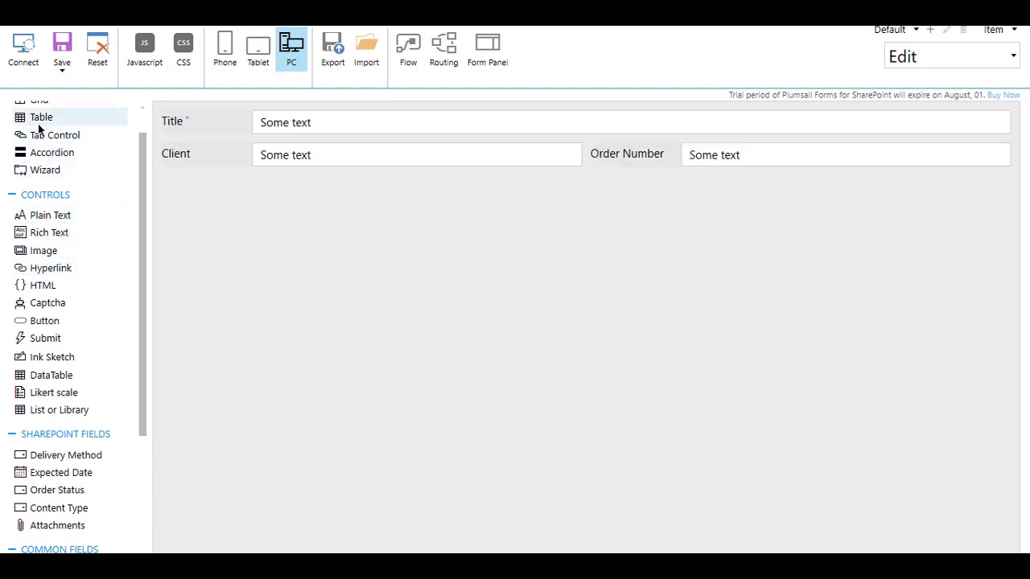
drag(44, 138, 224, 202)
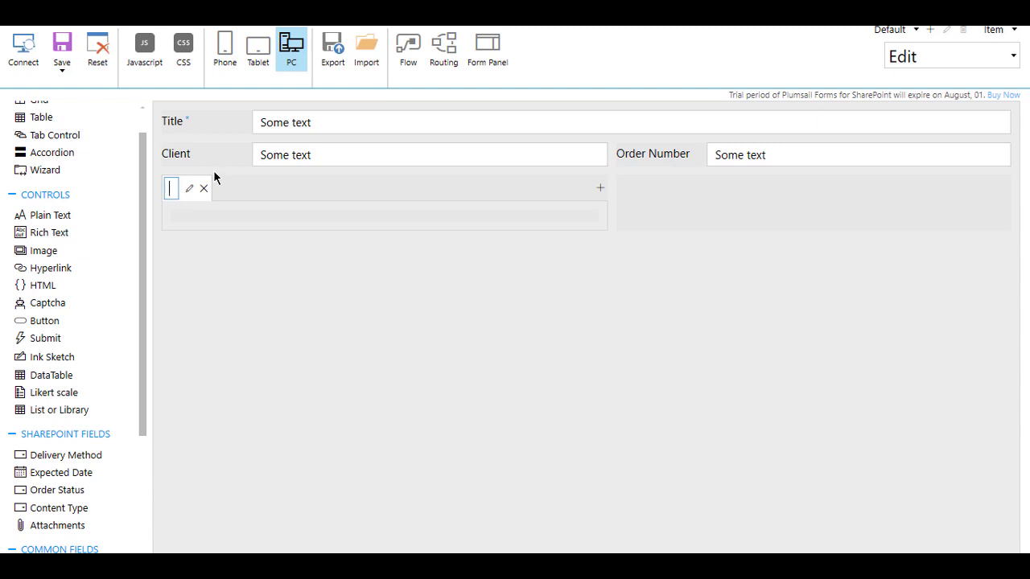
text(Shipment D)
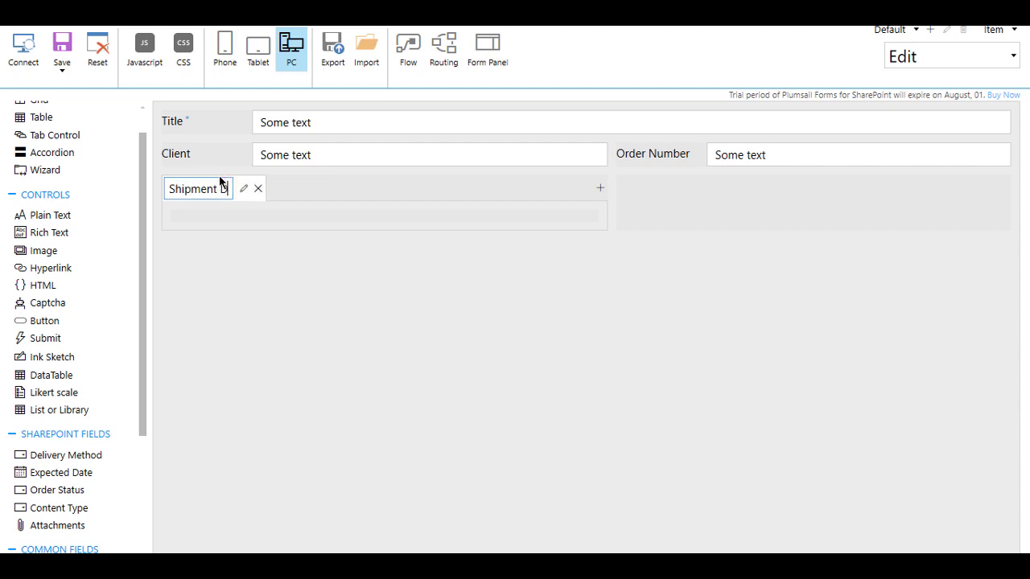
text(etails)
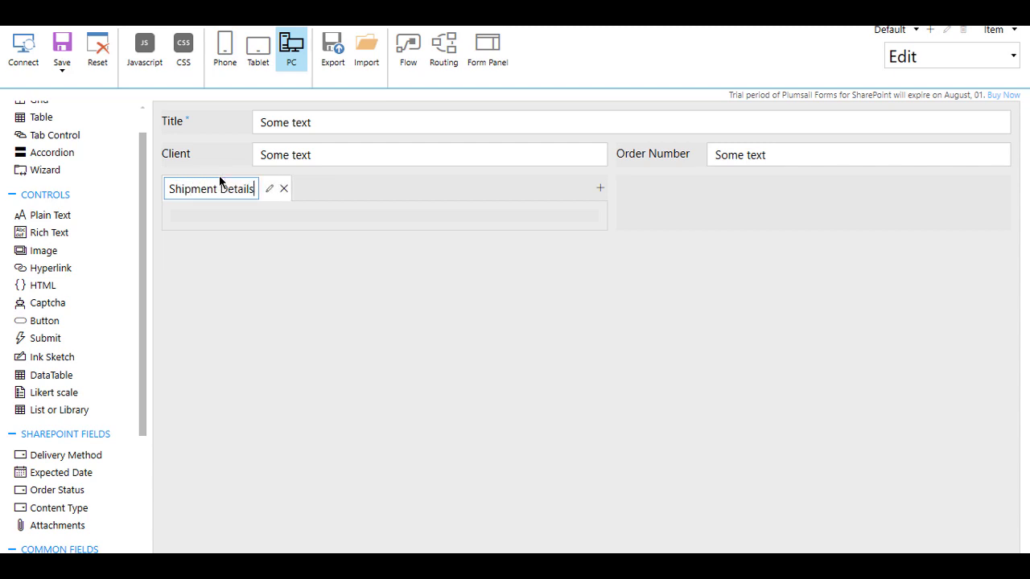
- Confirm the 'Shipment Details' tab name and give the tab control width 12
key(Return)
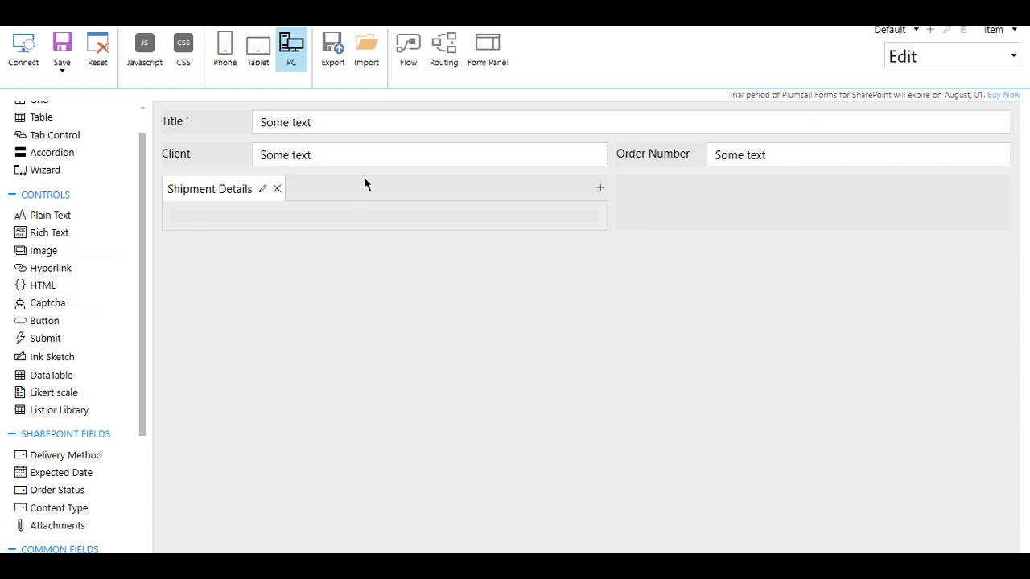
click(571, 208)
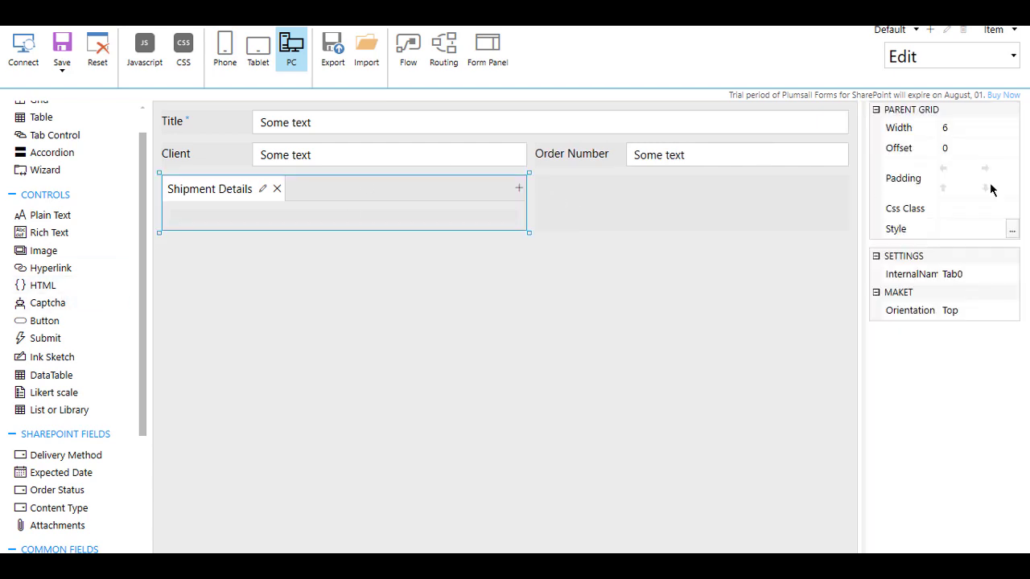
click(992, 129)
text(12)
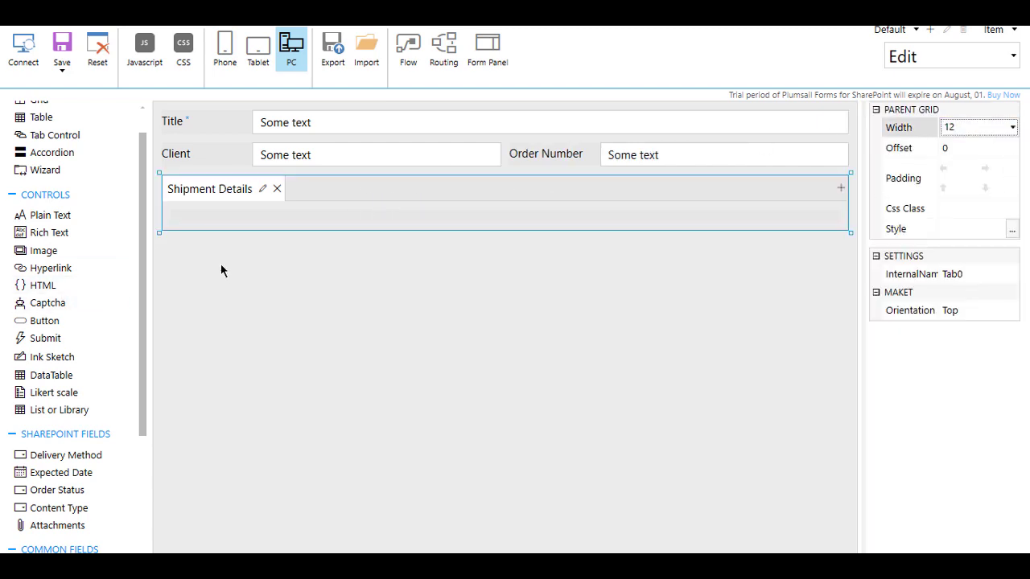
- Add an 'Attachments' tab containing the Attachments field
click(840, 188)
text(At)
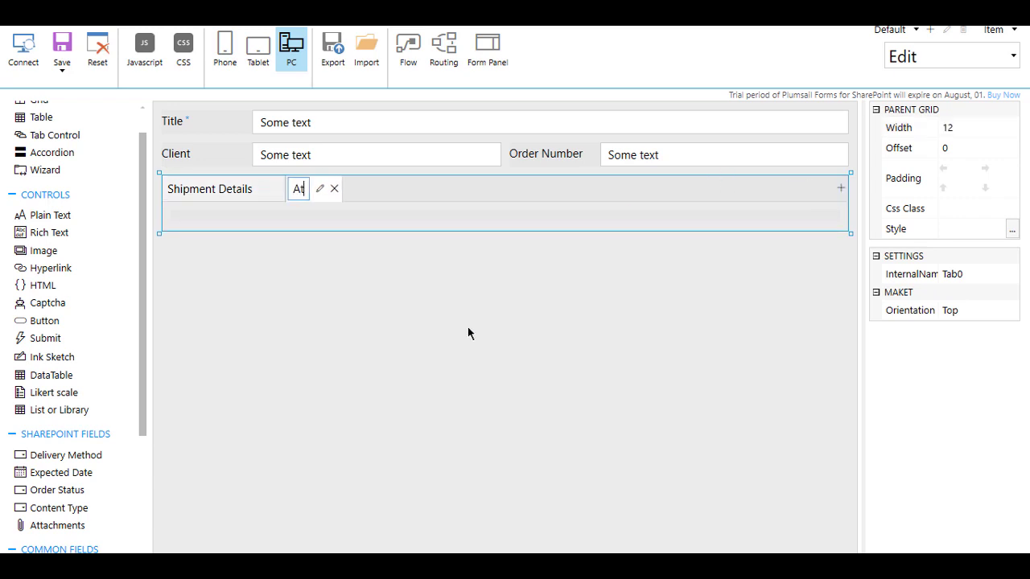
text(tachments)
key(Return)
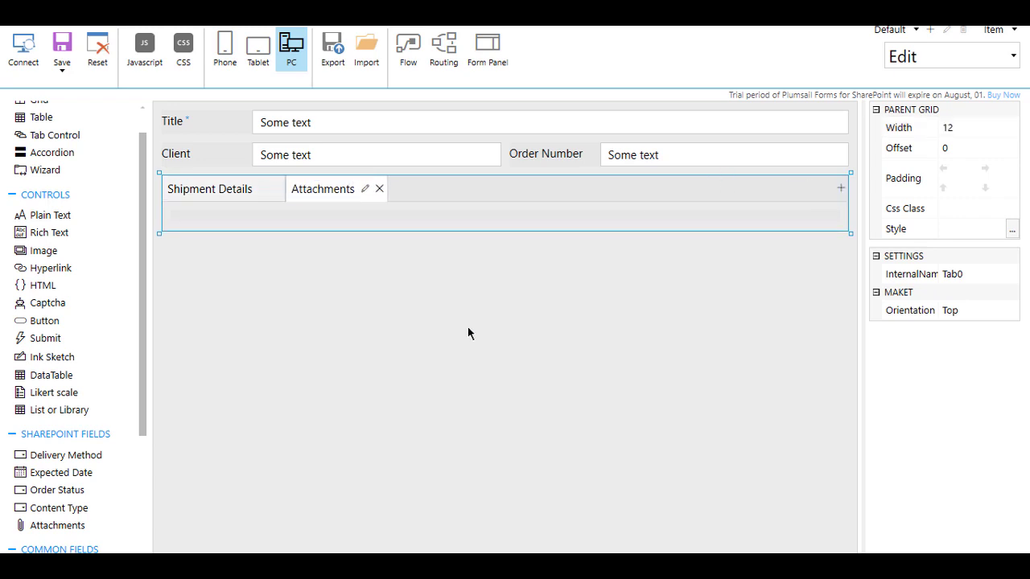
drag(57, 524, 291, 212)
- Place Order Status, Delivery Method and Expected Date in the Shipment Details tab
click(214, 190)
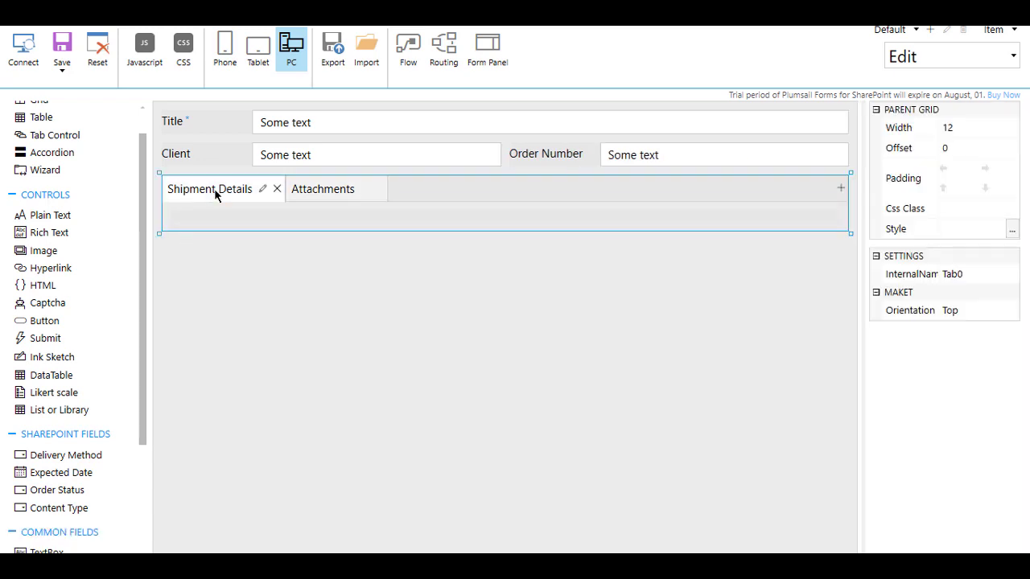
drag(90, 456, 241, 219)
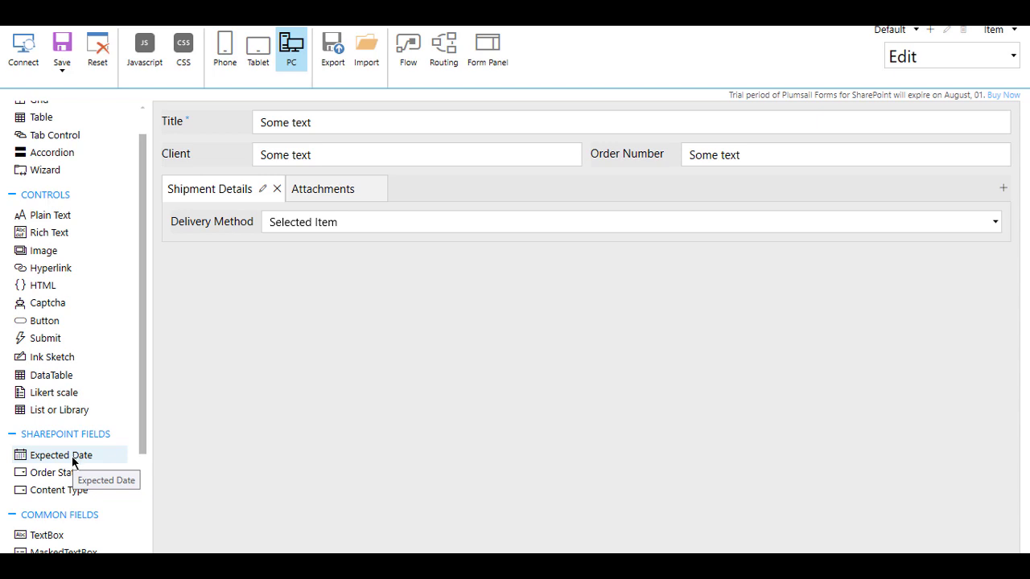
drag(69, 472, 217, 209)
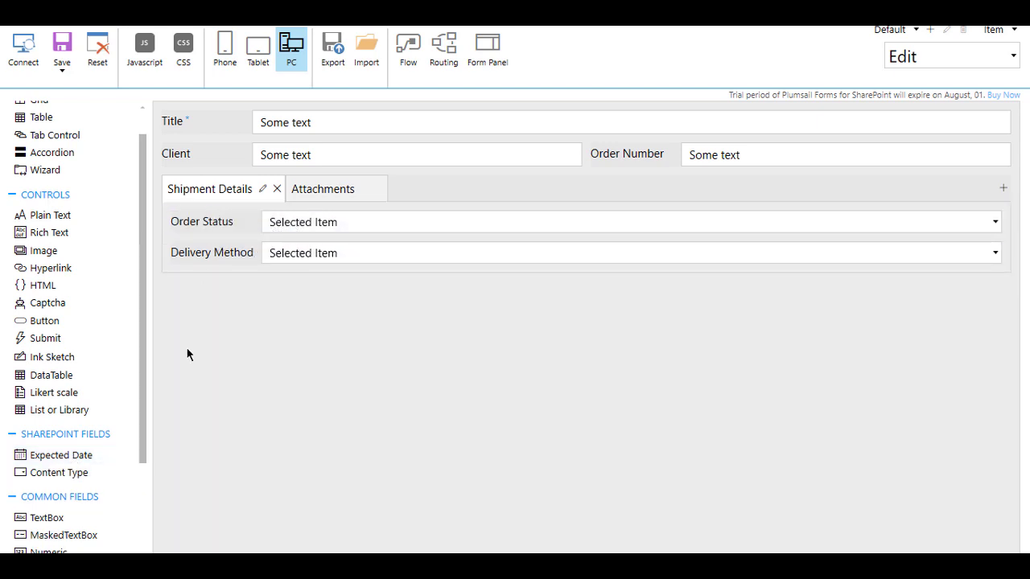
drag(82, 458, 265, 270)
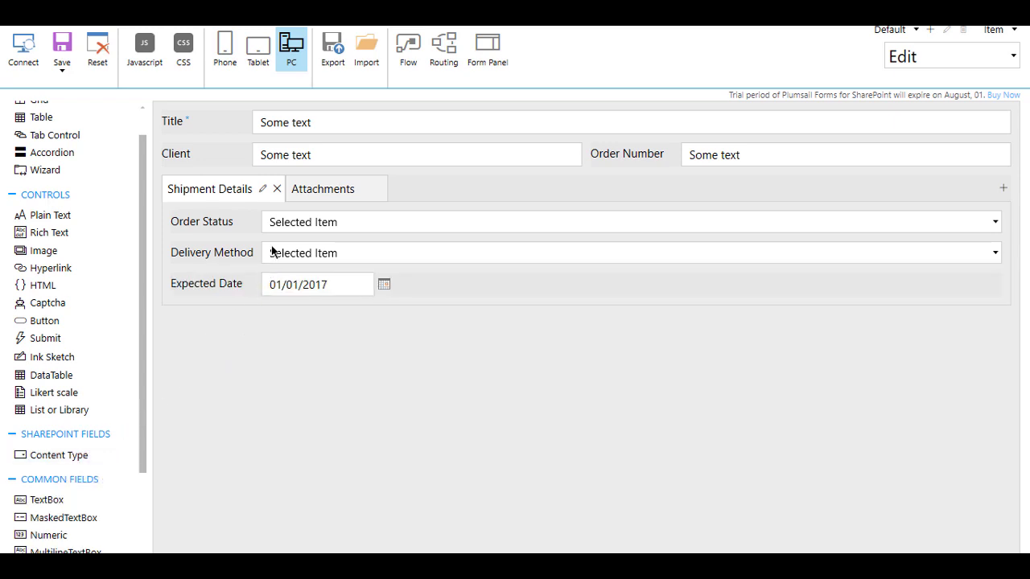
- Save the layout as both the Edit Form and the Display Form
click(63, 69)
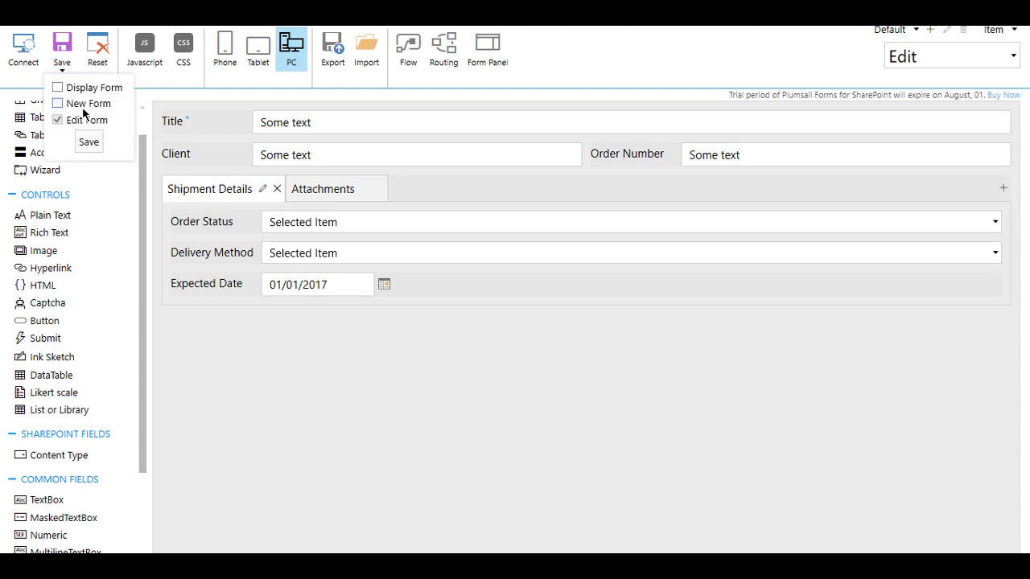
click(84, 91)
click(88, 142)
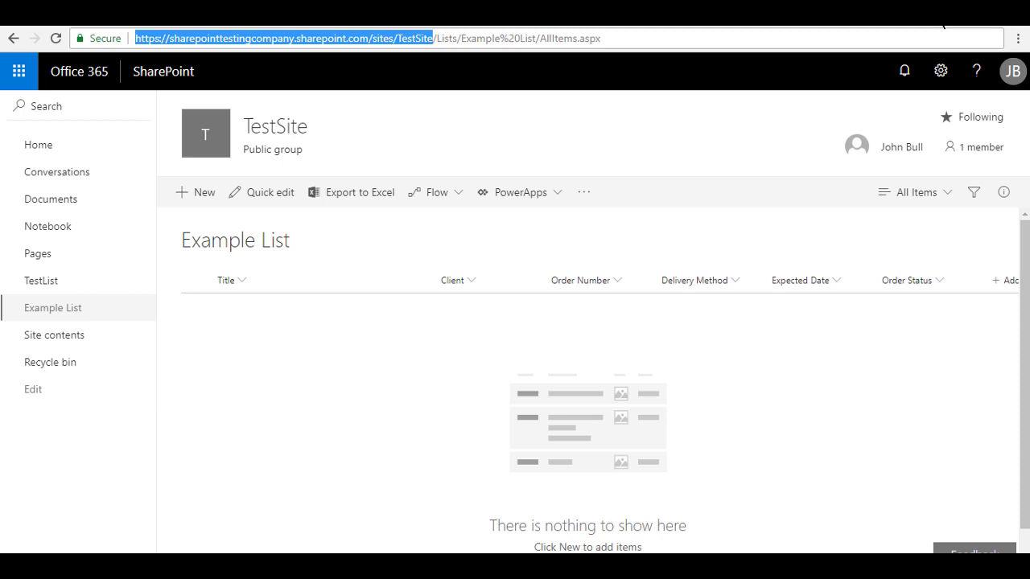
- Create a new Example List item and close the default panel to inspect the tabbed form
click(206, 193)
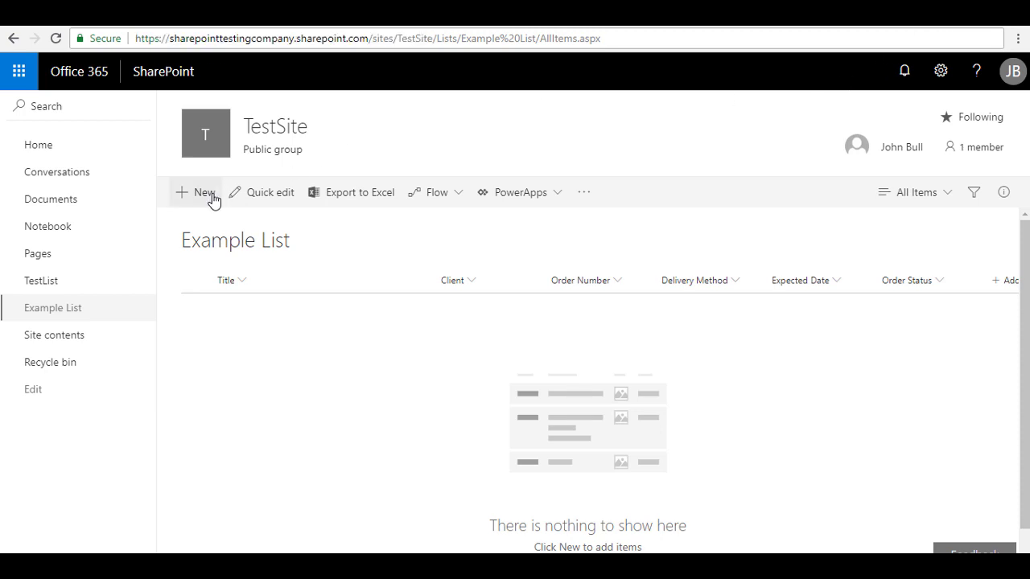
scroll(653, 368, down, 2)
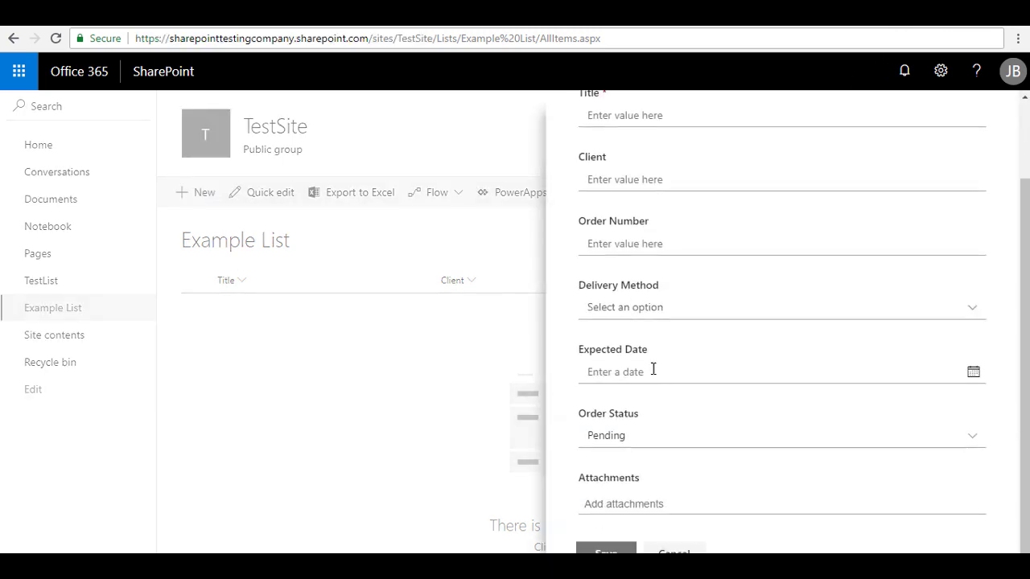
click(674, 549)
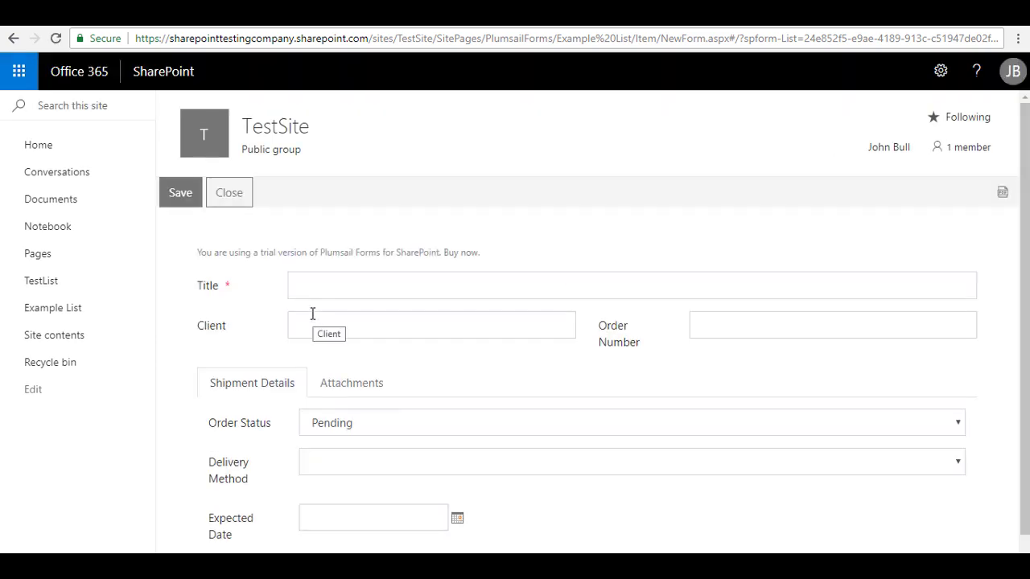
scroll(314, 321, down, 1)
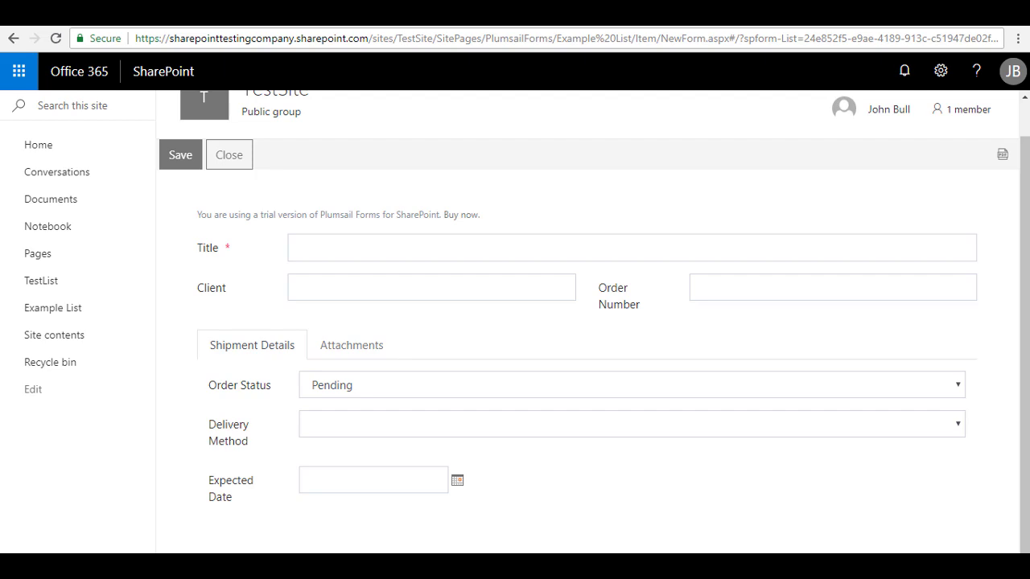
- Set Vertical label orientation for Order Status, Delivery Method and Expected Date in the designer
mouse_move(622, 563)
click(583, 504)
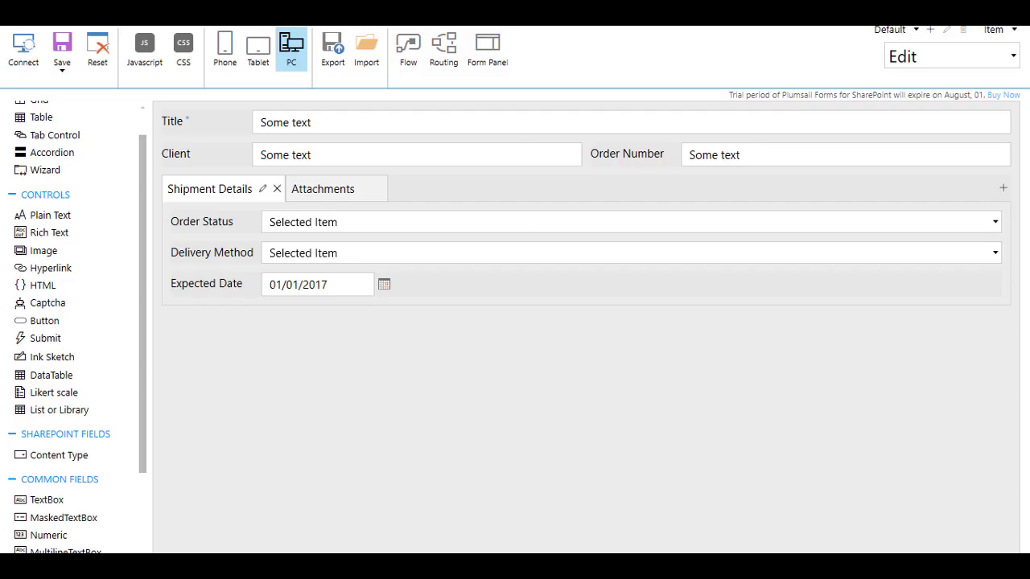
click(362, 224)
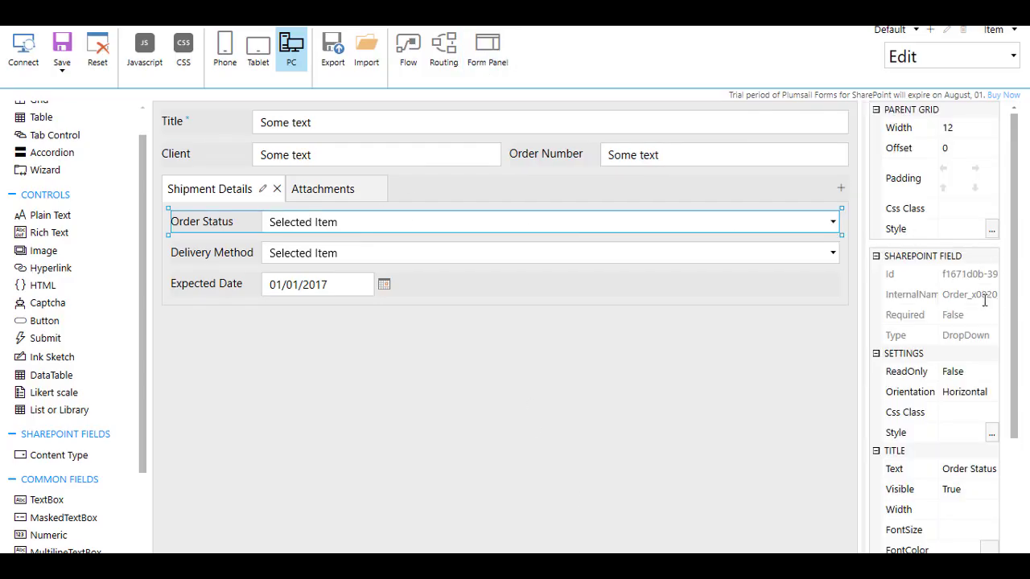
click(979, 395)
click(965, 426)
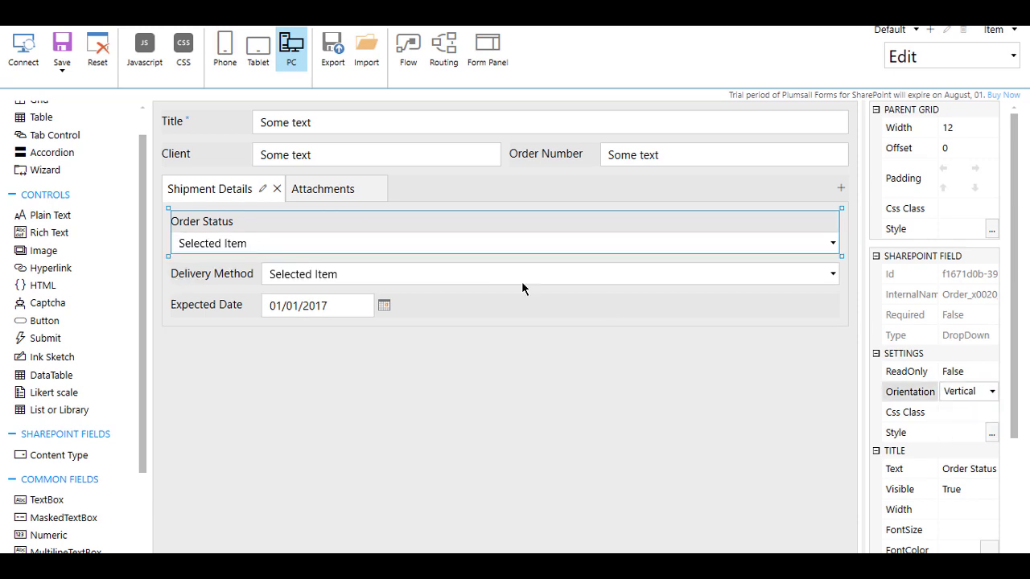
click(521, 281)
click(974, 394)
click(969, 427)
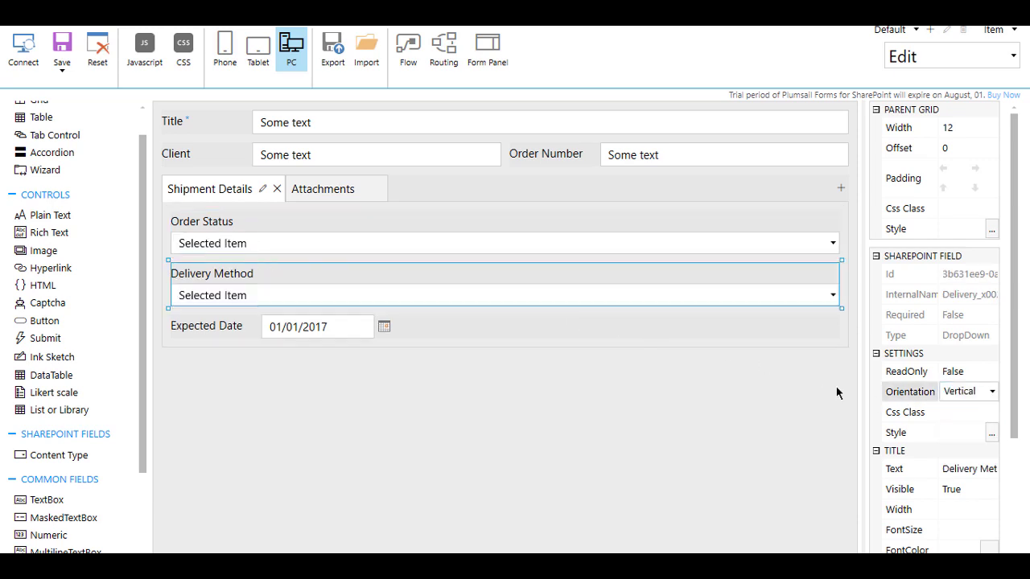
click(724, 327)
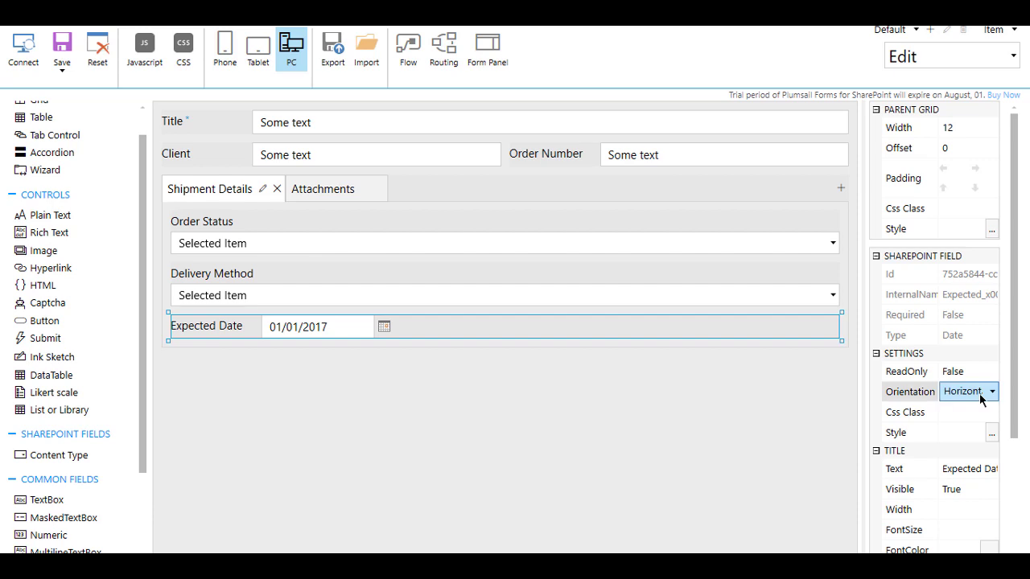
click(983, 394)
click(981, 427)
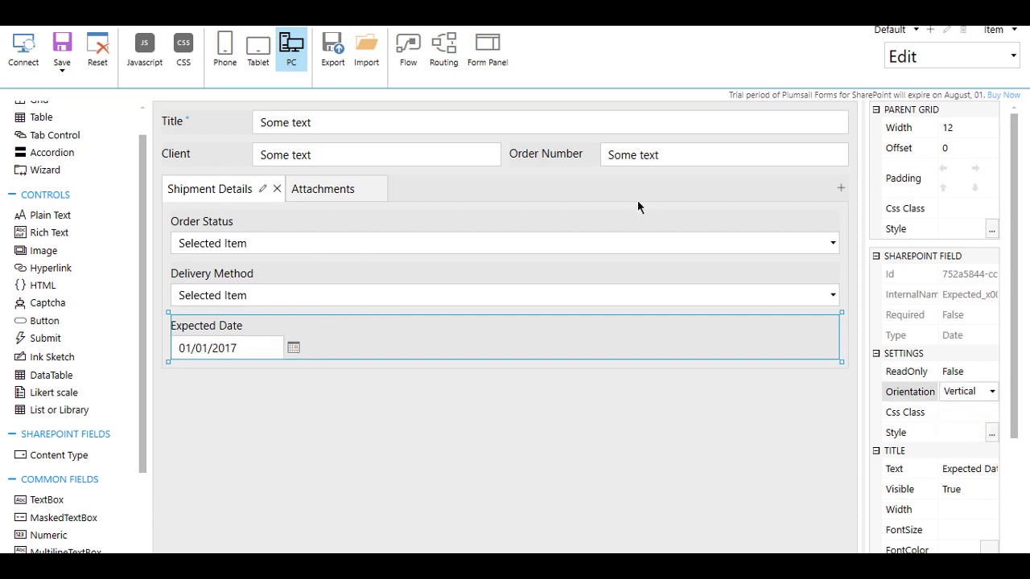
- Set the Order Number field's title width to 160
click(632, 165)
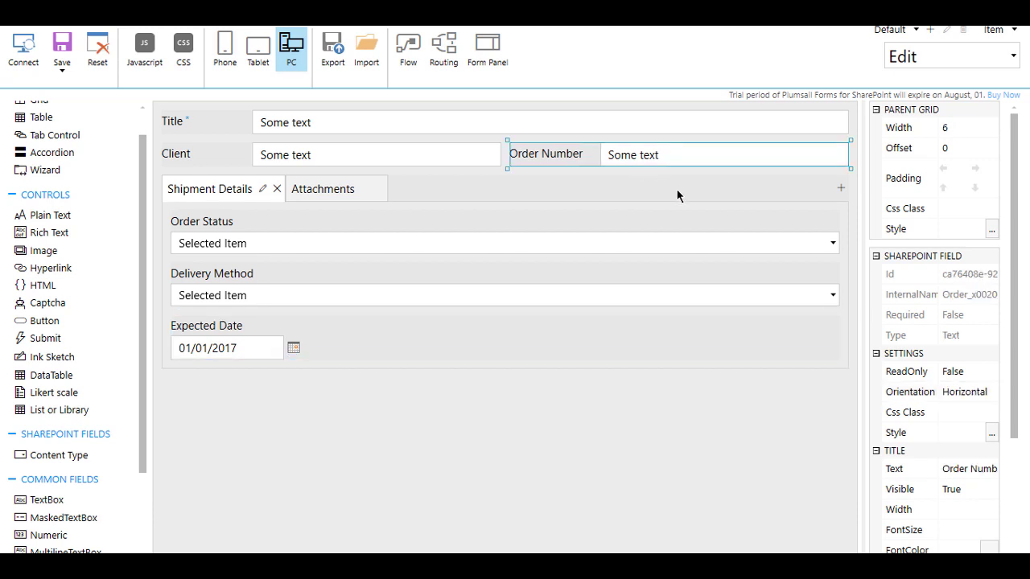
scroll(973, 385, down, 4)
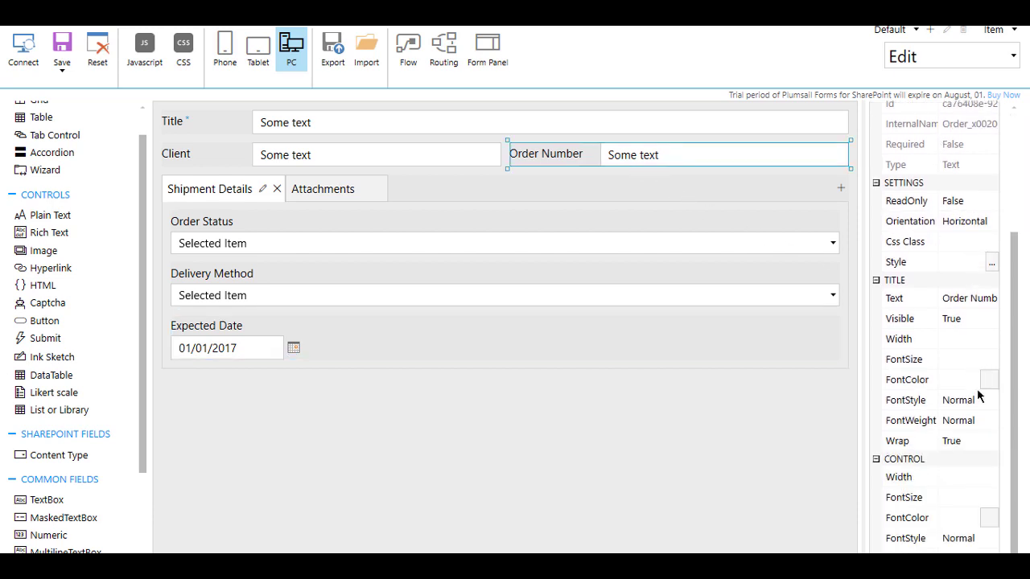
click(964, 338)
text(200)
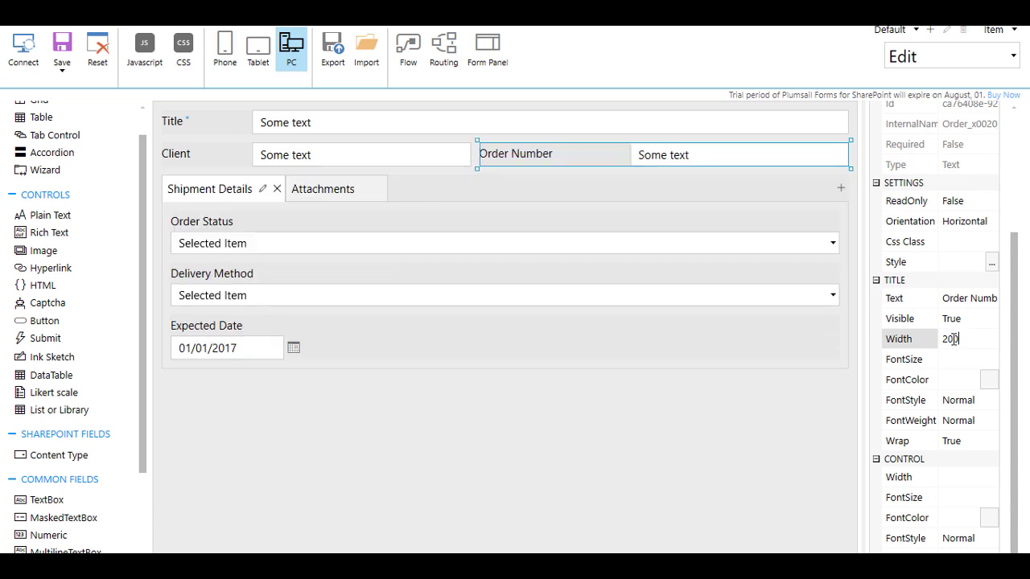
key(BackSpace)
key(BackSpace)
key(BackSpace)
text(150)
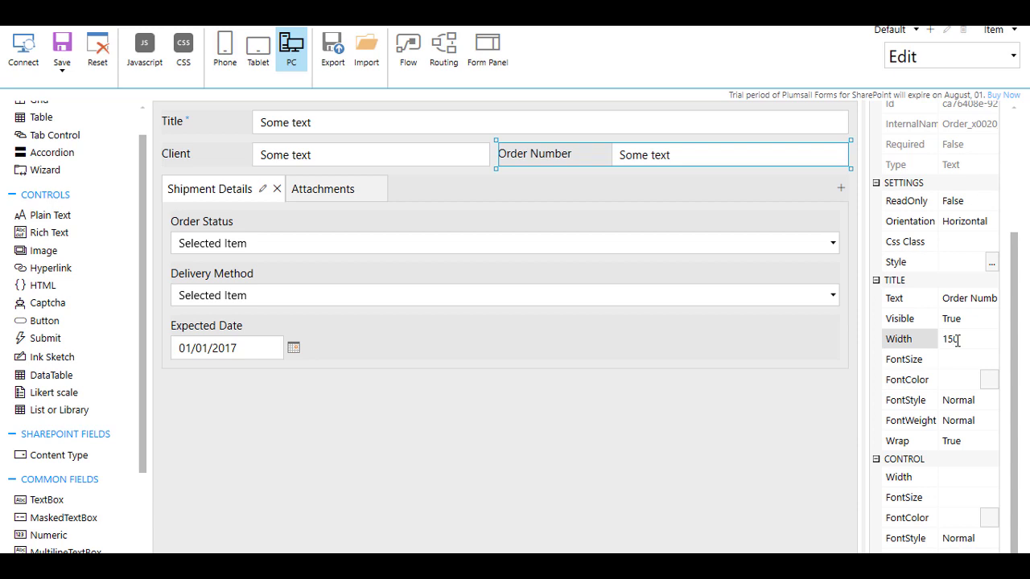
key(BackSpace)
key(BackSpace)
text(60)
drag(961, 339, 935, 342)
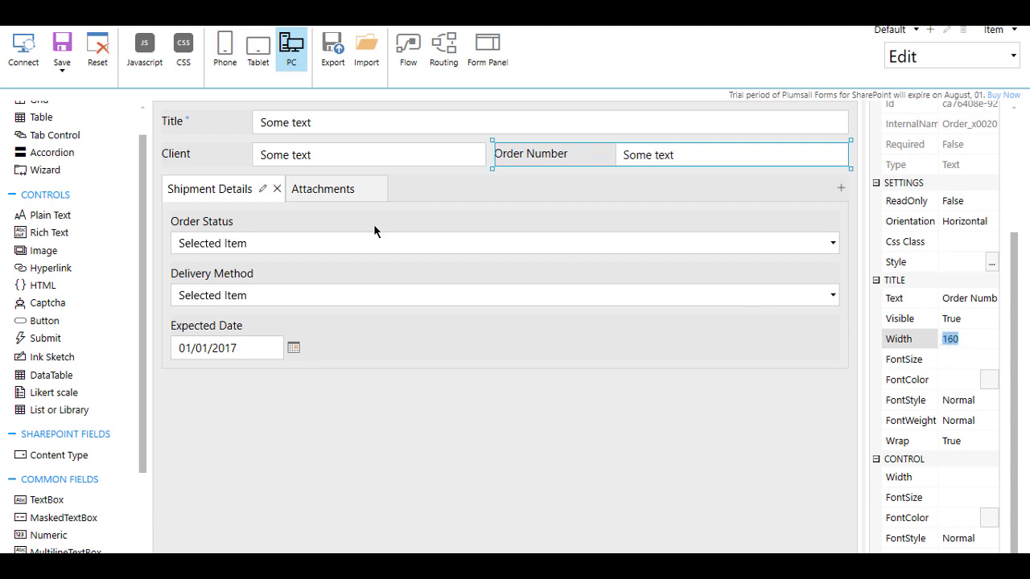
- Set title widths for Client (150) and Title (160), then save the form
click(322, 155)
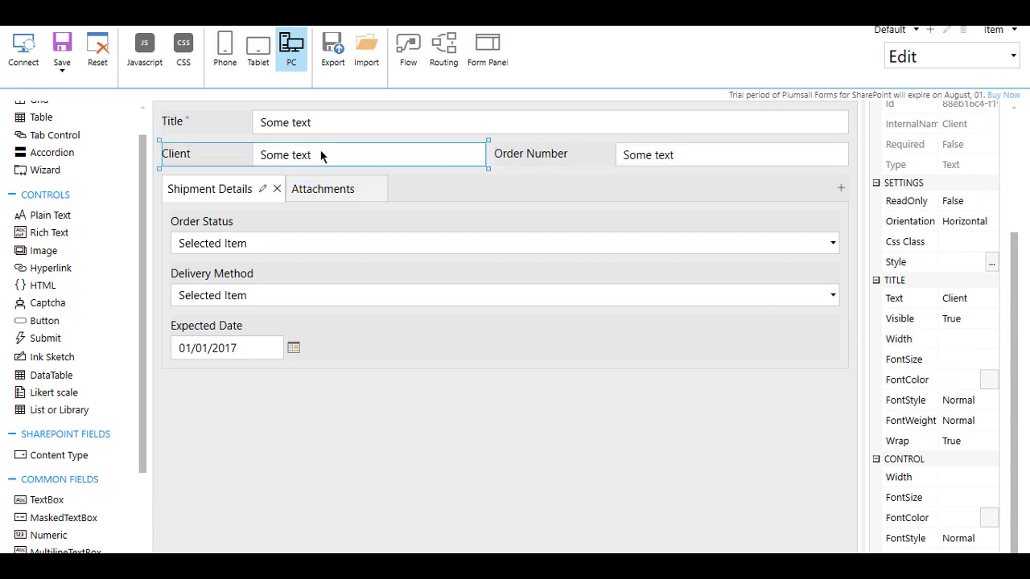
click(954, 341)
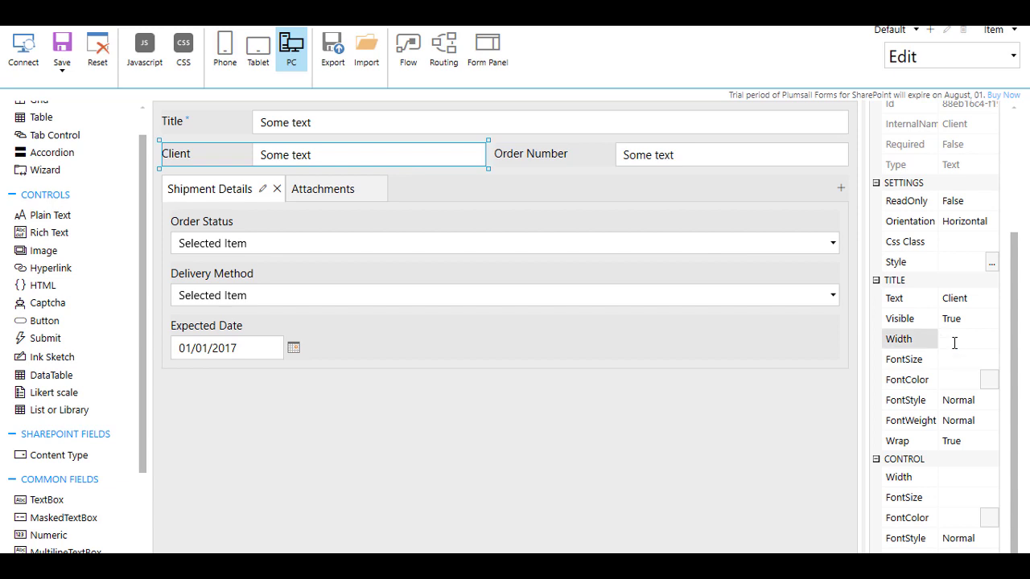
text(150)
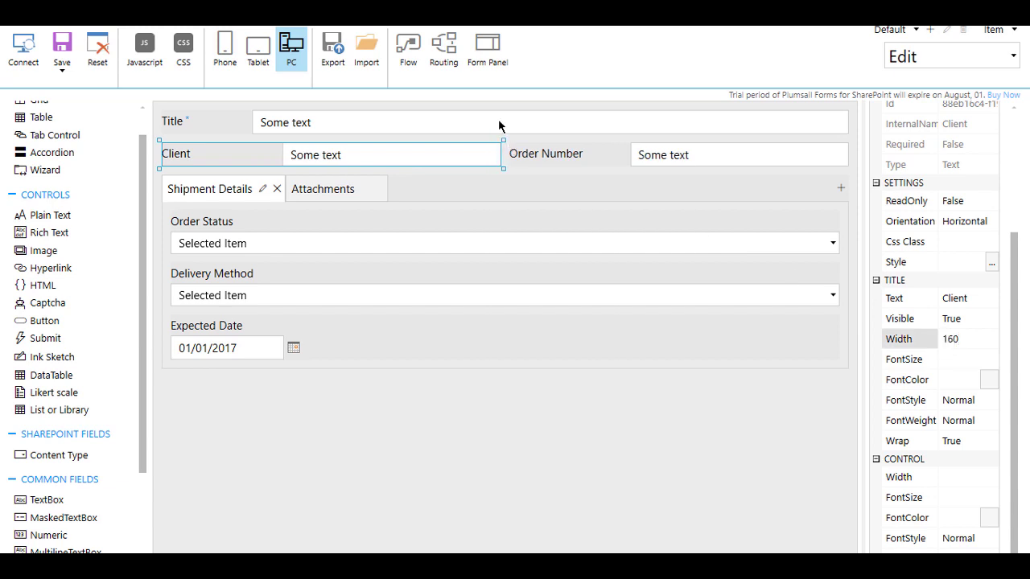
key(Return)
click(952, 339)
text(160)
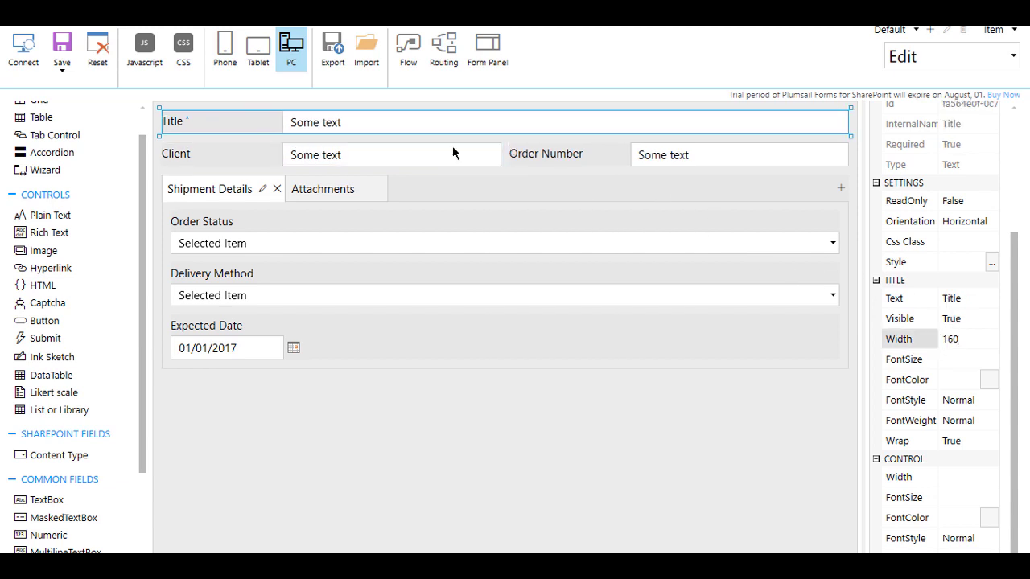
click(63, 72)
click(91, 120)
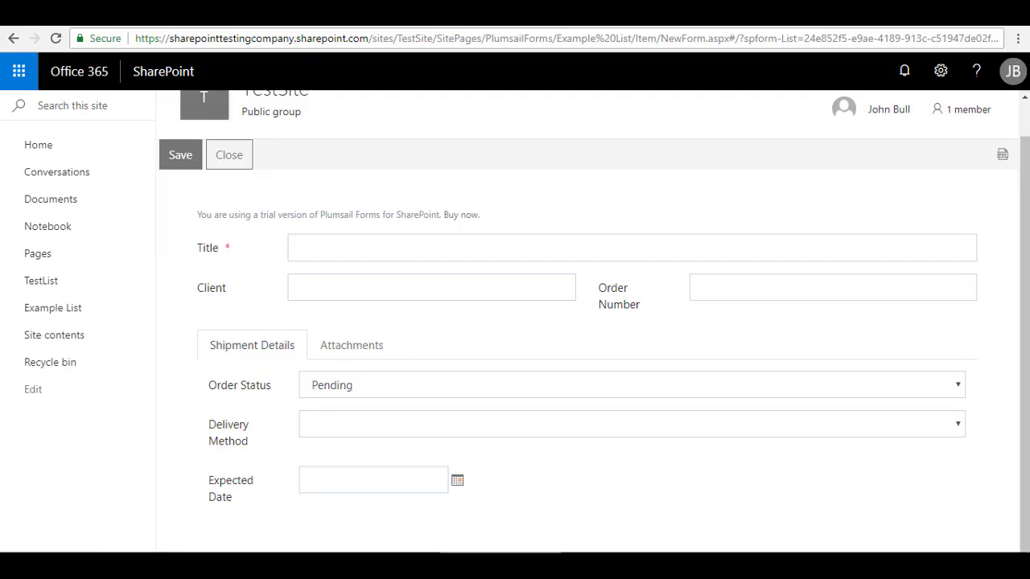
- Reload the new-item page and check the Attachments and Shipment Details tabs for the stacked labels
click(55, 40)
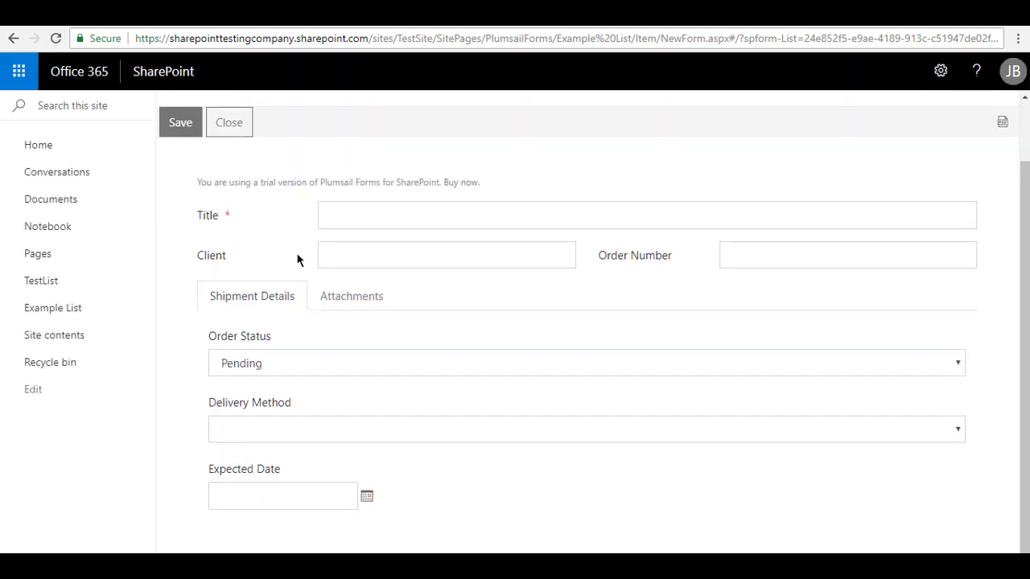
click(345, 304)
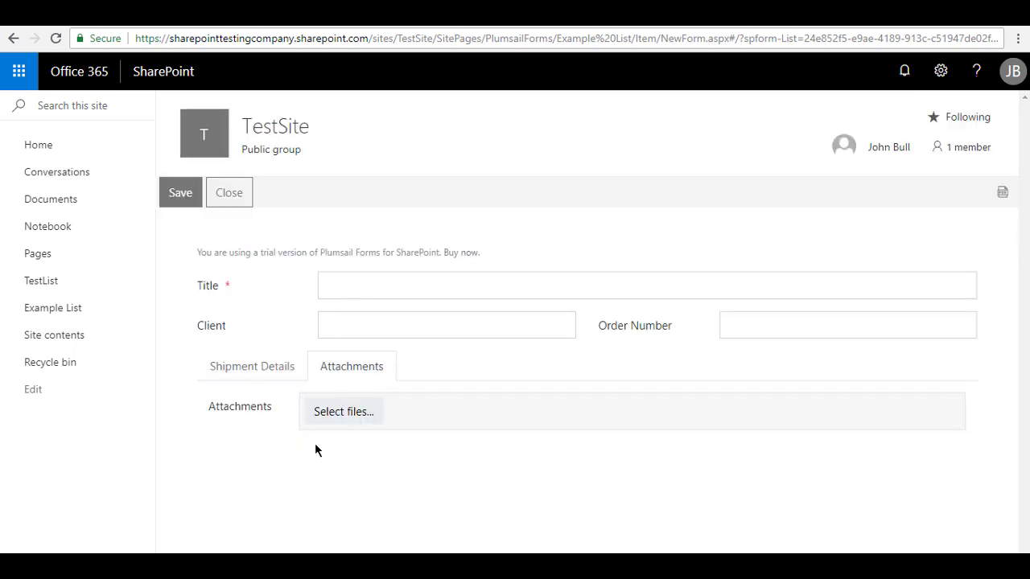
click(254, 372)
scroll(301, 273, down, 1)
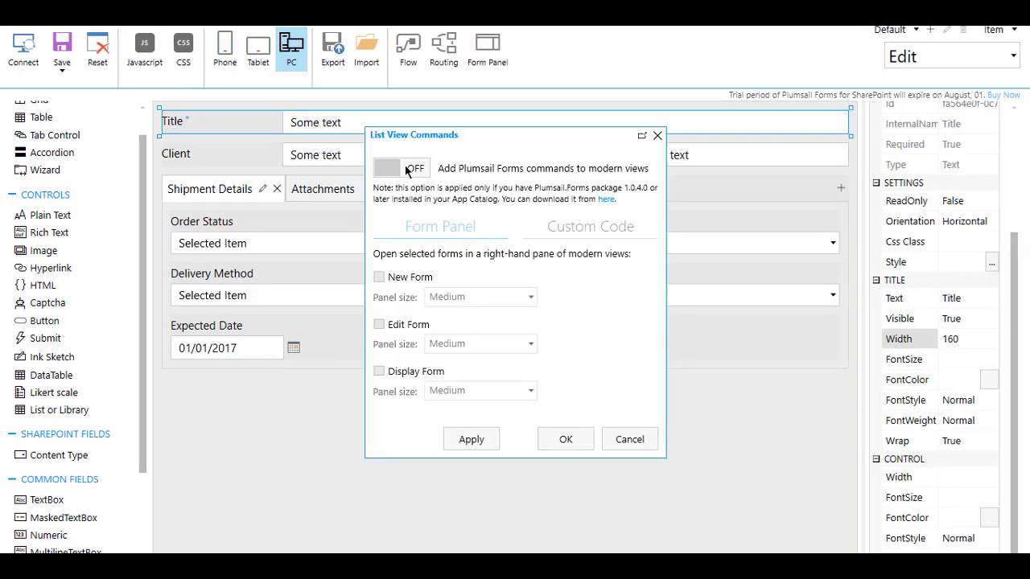
- Enable List View Commands so the New Form opens in a Medium side panel
click(457, 164)
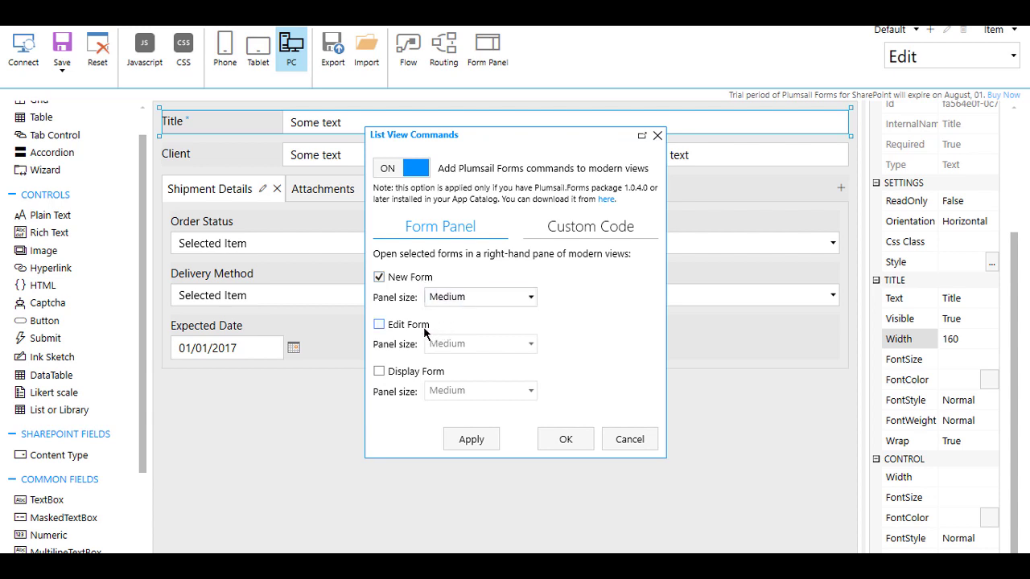
click(541, 440)
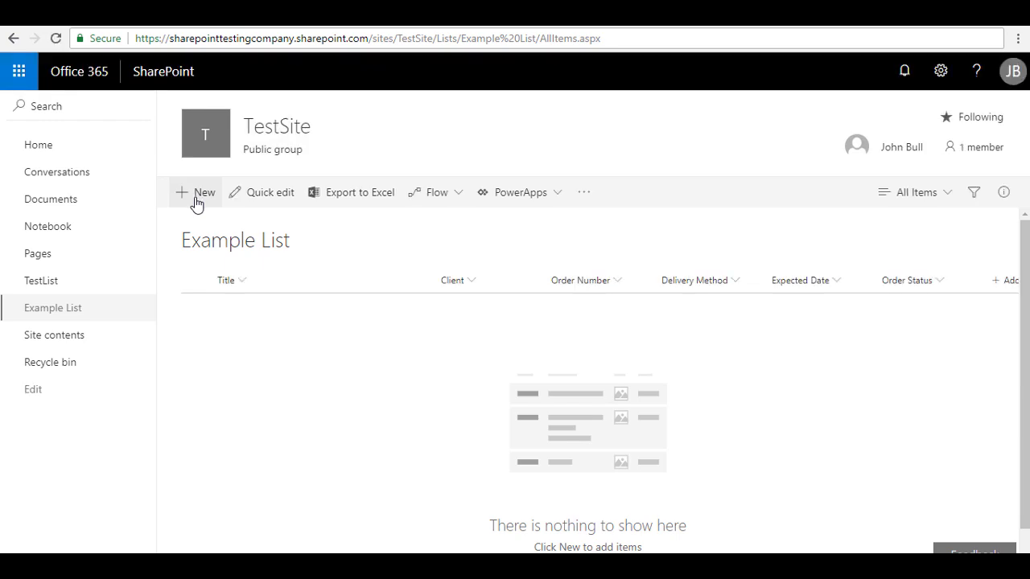
- Create a new Example List item and check its Attachments and Shipment Details tabs in the side panel
click(197, 201)
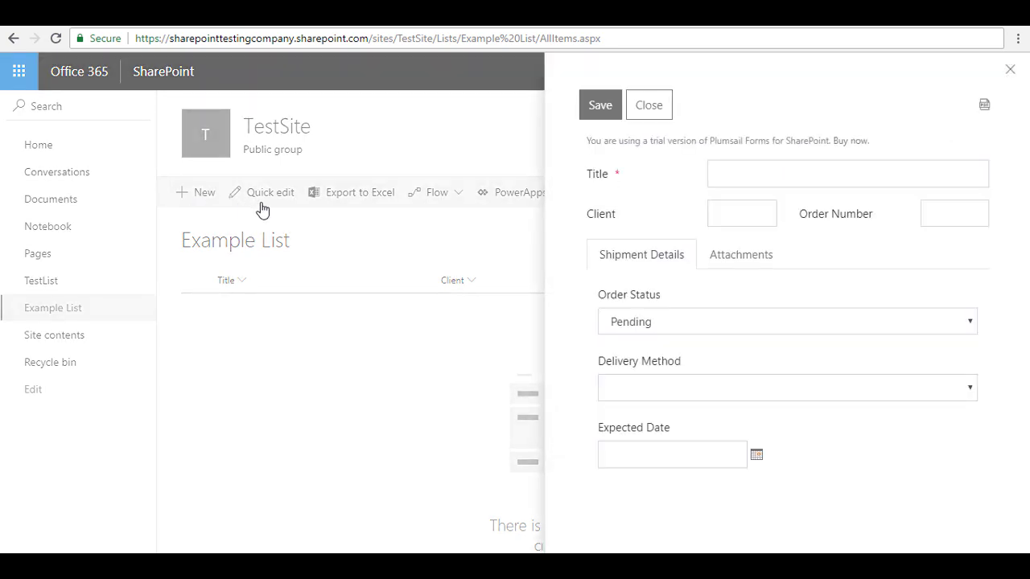
click(724, 262)
click(667, 255)
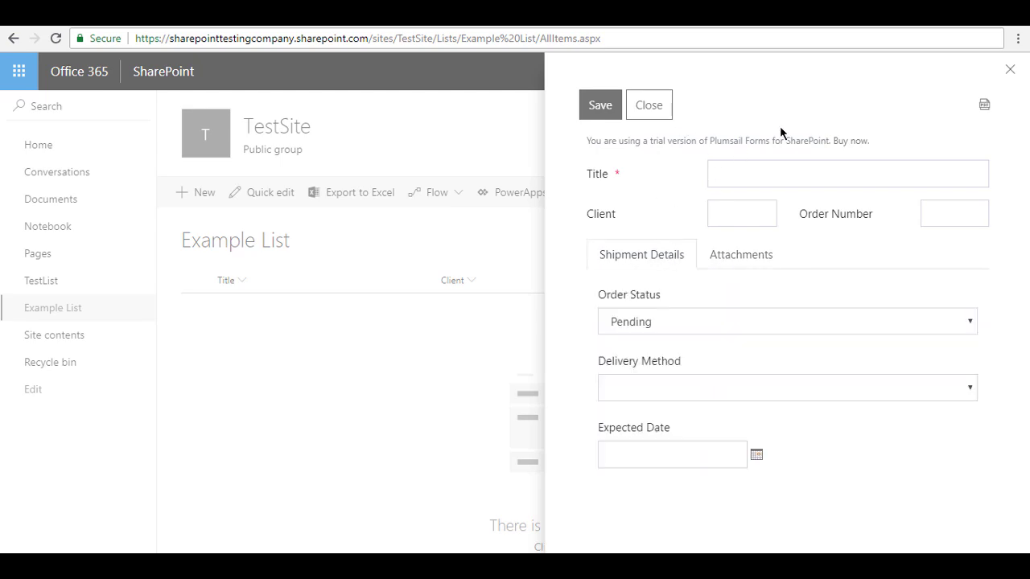